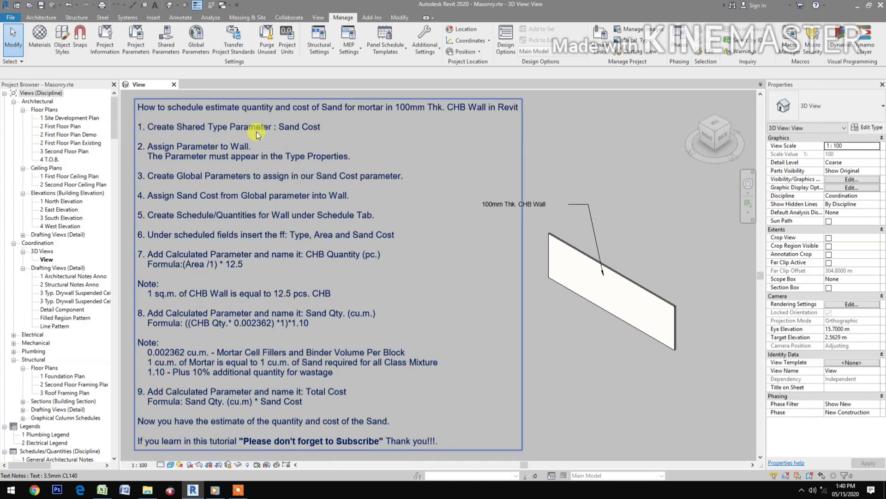
Create a shared parameter named Sand Cost of type Currency in the Tutorial parameter group.
left_click(162, 46)
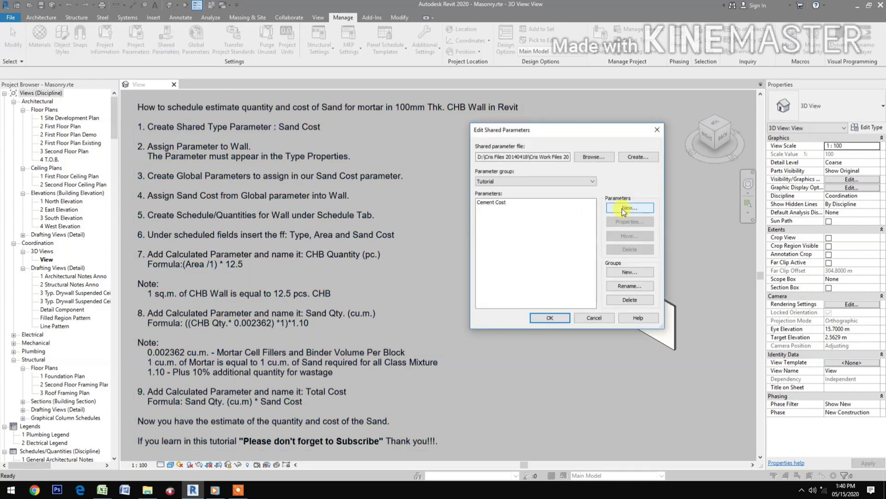
left_click(622, 208)
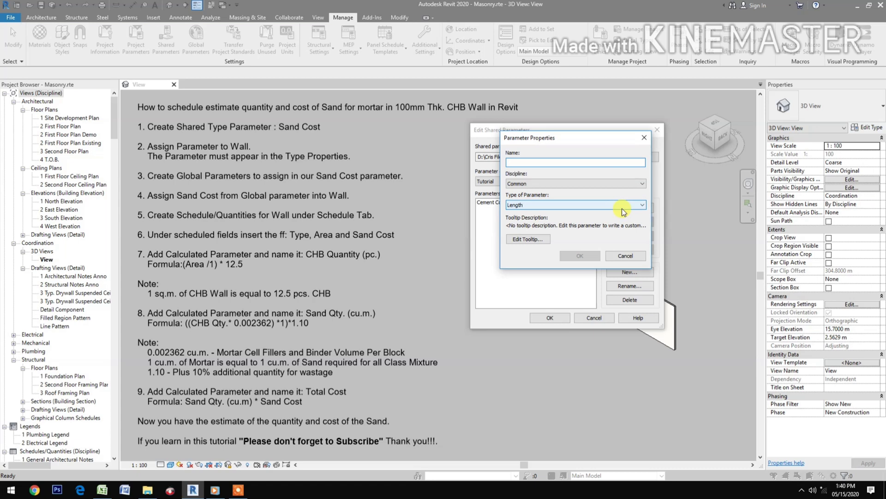
type("Sand Cost")
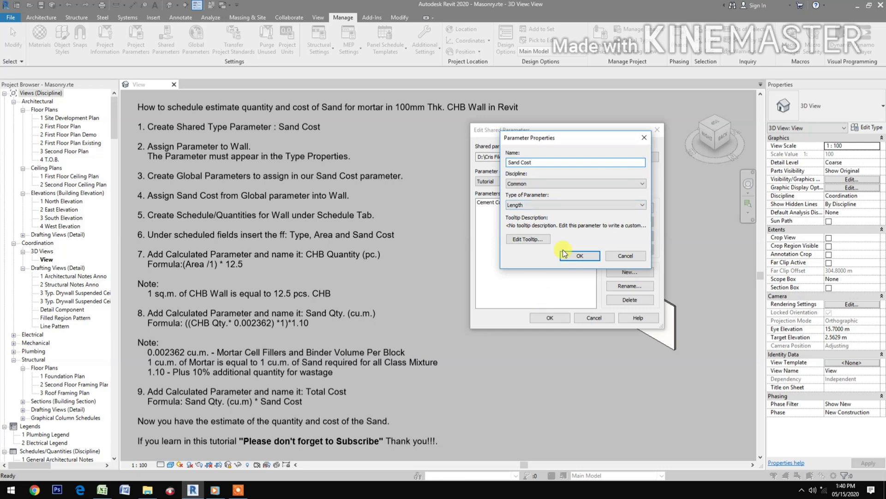
left_click(561, 203)
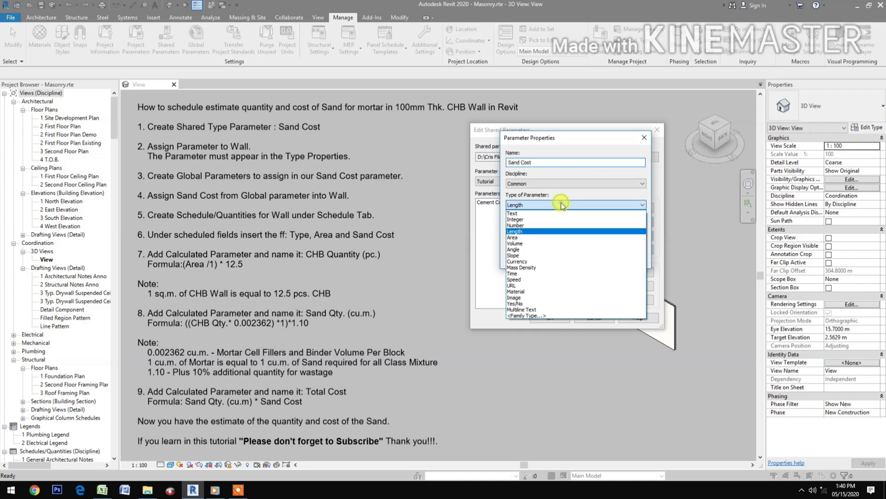
left_click(524, 261)
left_click(577, 256)
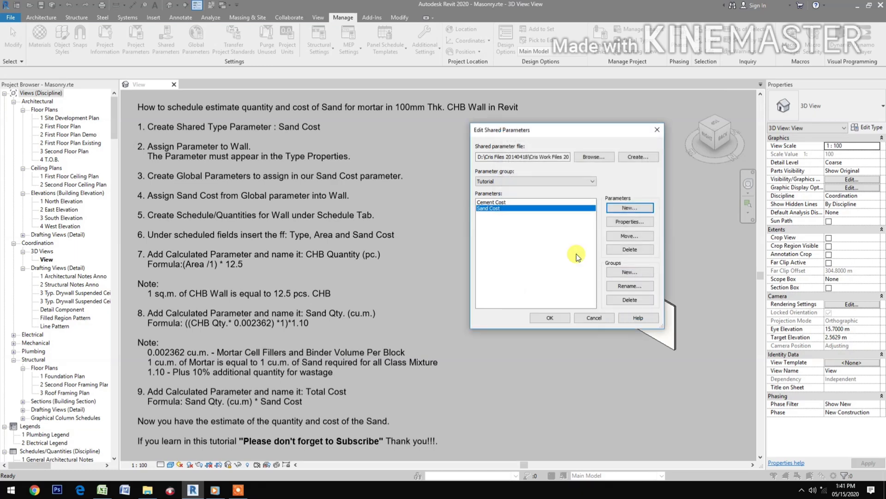
left_click(537, 318)
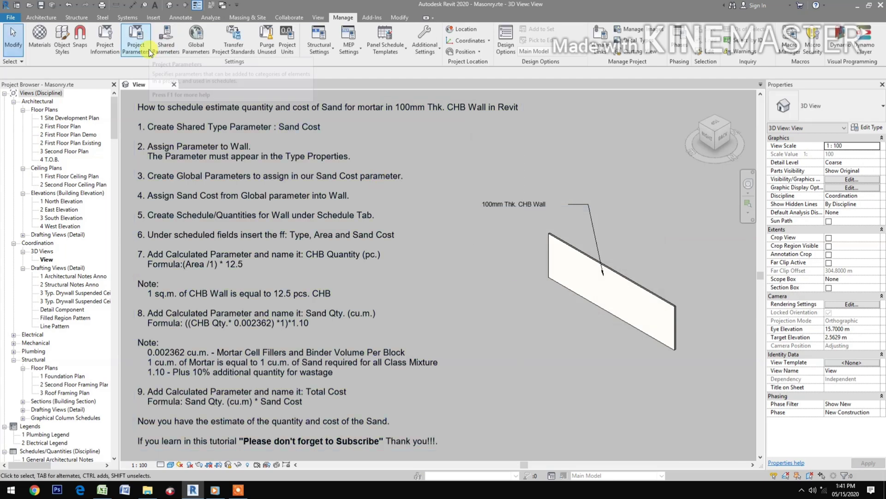
Start a new project parameter based on the shared parameter Sand Cost.
left_click(150, 52)
left_click(538, 176)
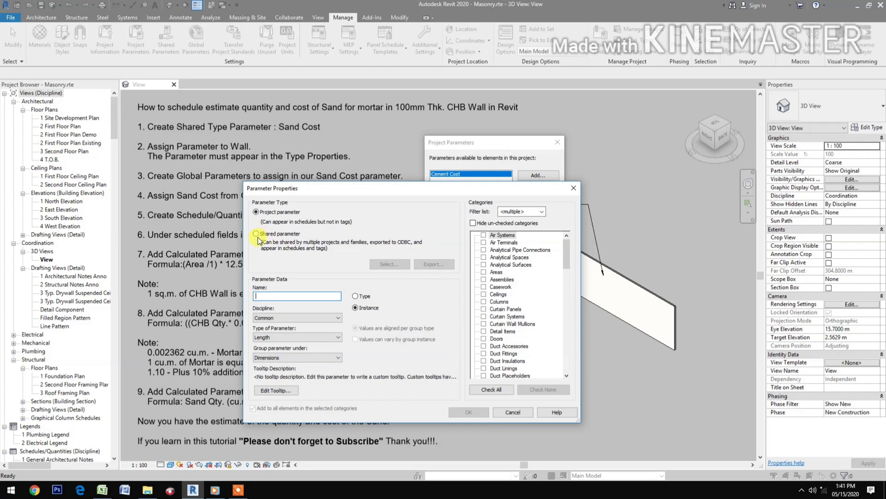
left_click(256, 234)
left_click(396, 267)
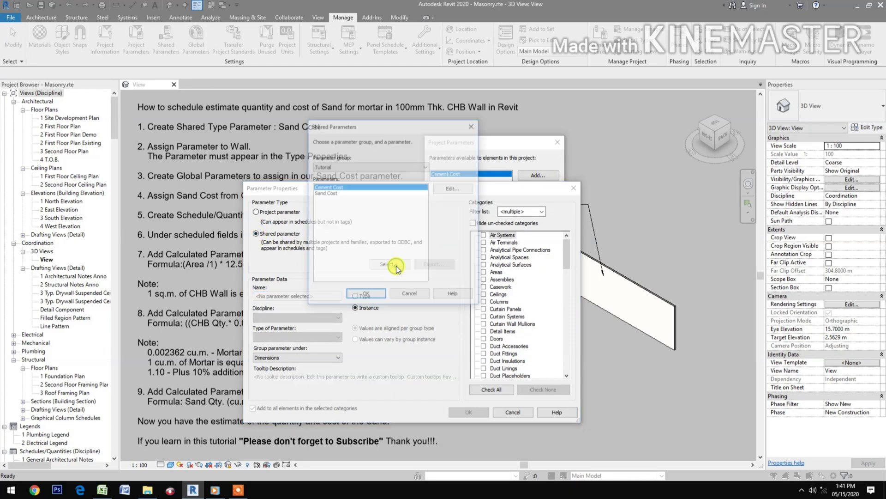
left_click(323, 193)
left_click(366, 294)
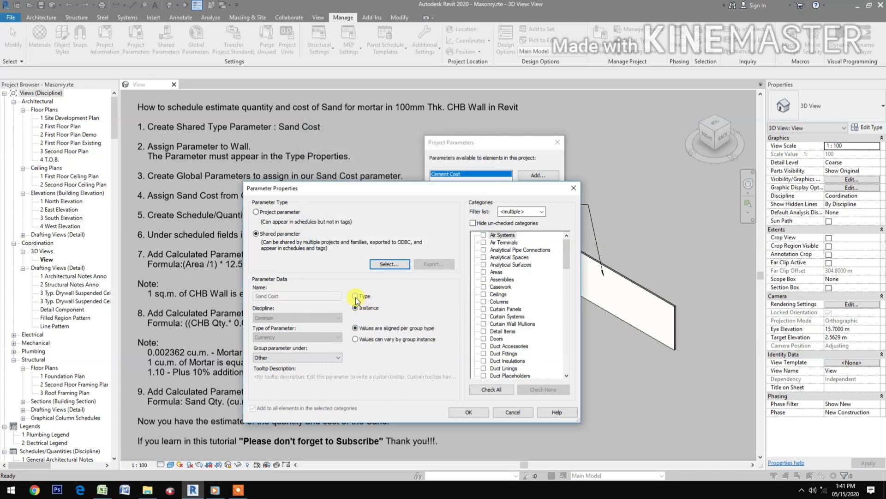
Make Sand Cost a type parameter grouped under Identity Data and assign it to the Walls category.
left_click(355, 296)
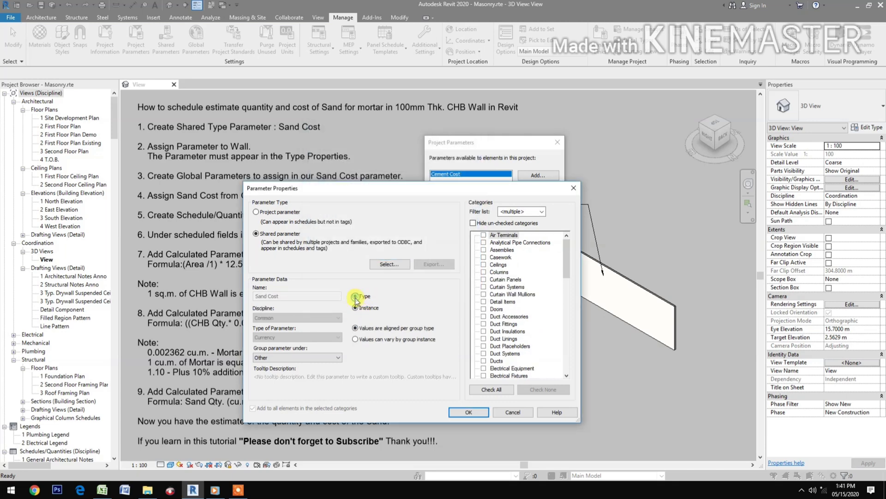
left_click(290, 355)
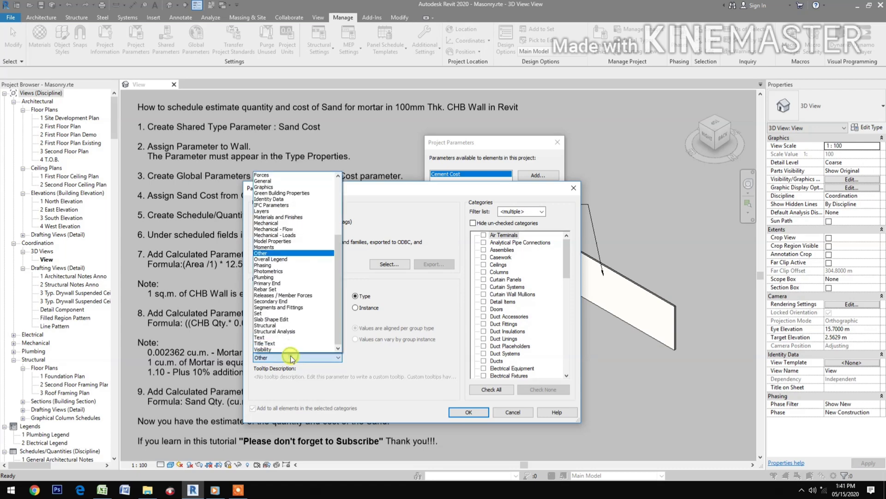
left_click(286, 201)
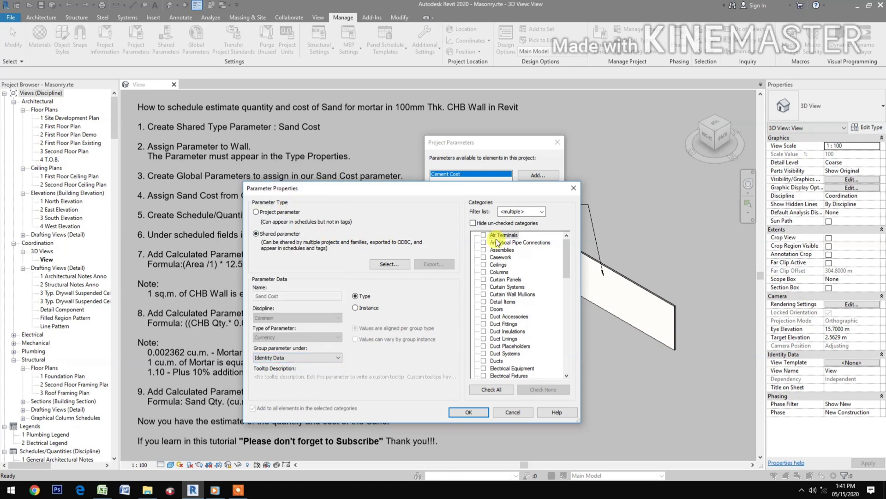
left_click_drag(566, 252, 566, 355)
left_click(483, 361)
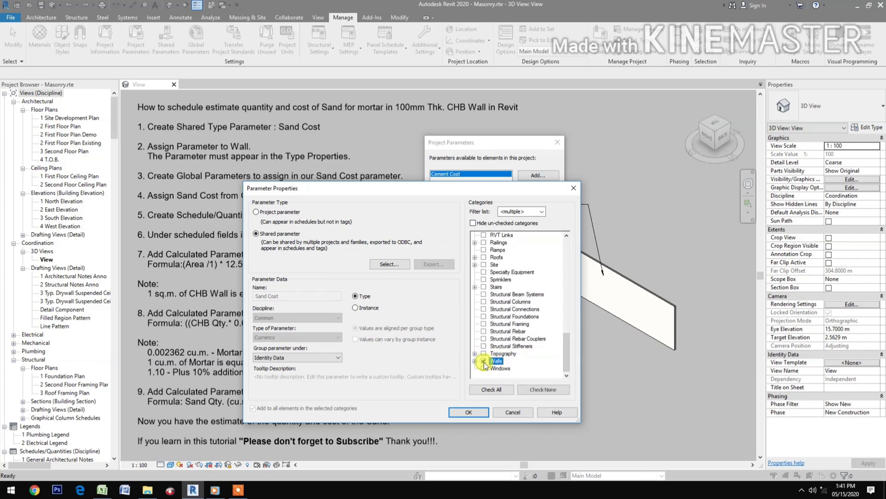
left_click(466, 412)
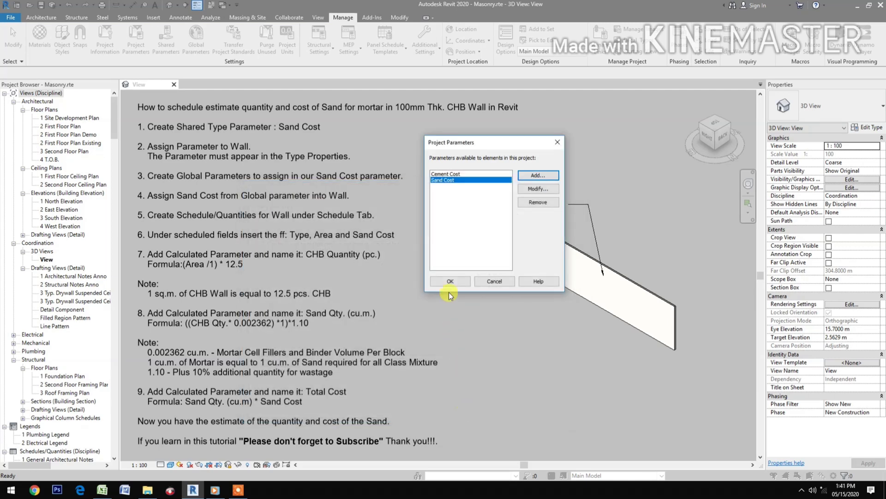
left_click(450, 280)
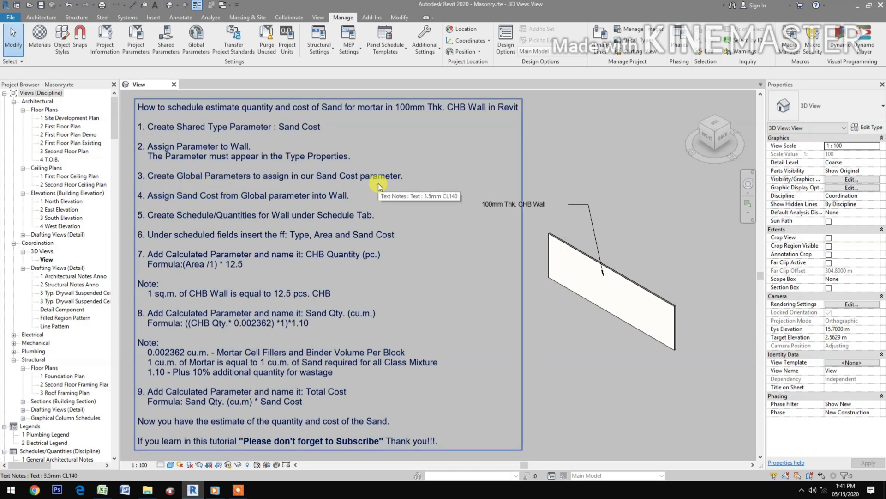
Create a global parameter named Sand Cost of type Currency, grouped under Identity Data.
left_click(196, 40)
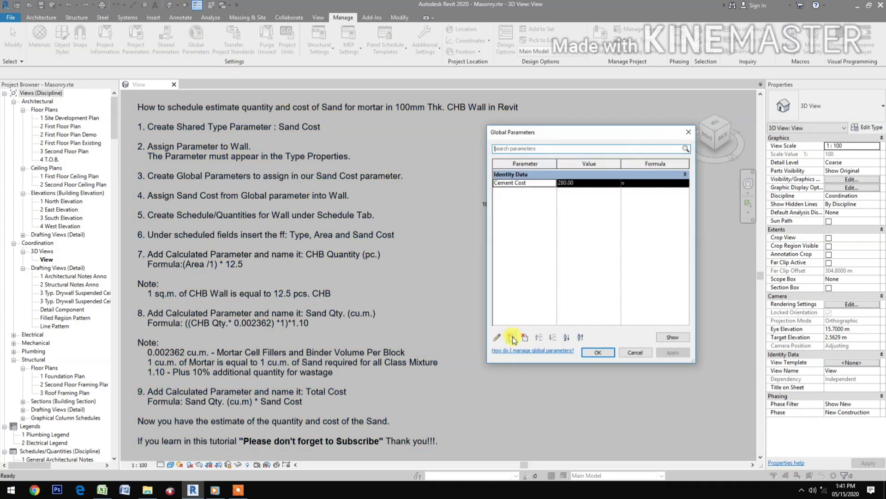
left_click(512, 338)
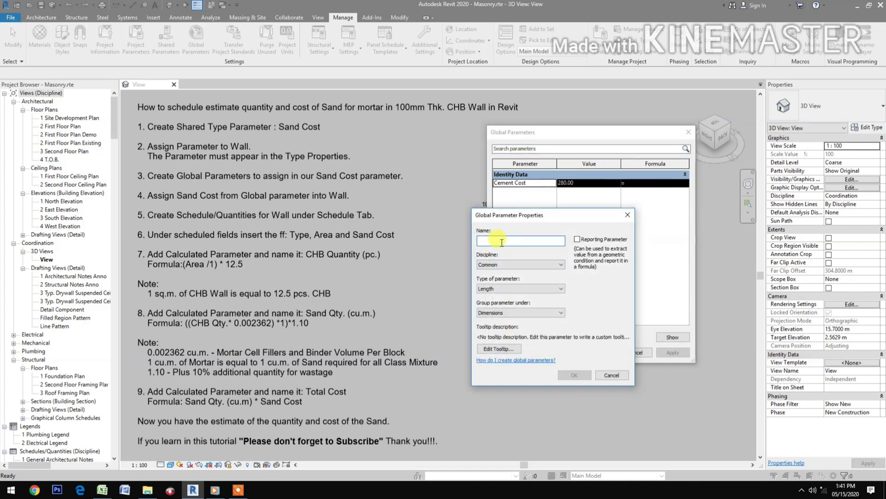
type("Sand")
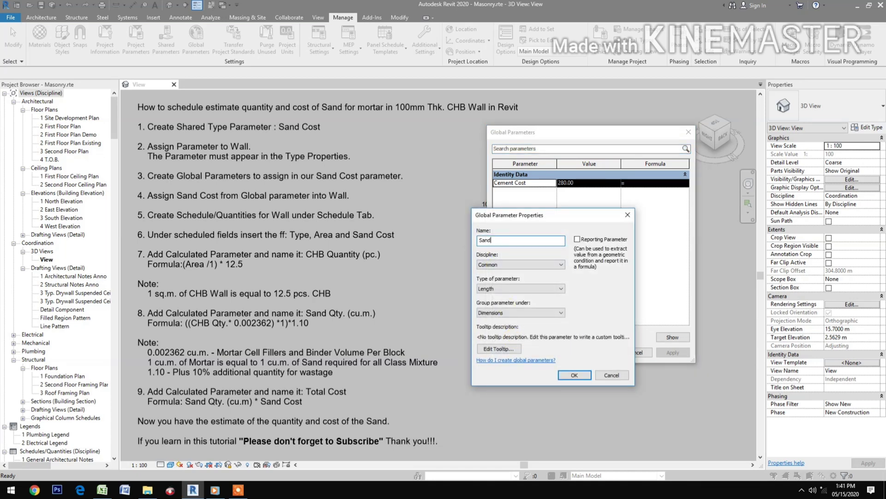
type(" Cost")
left_click(526, 288)
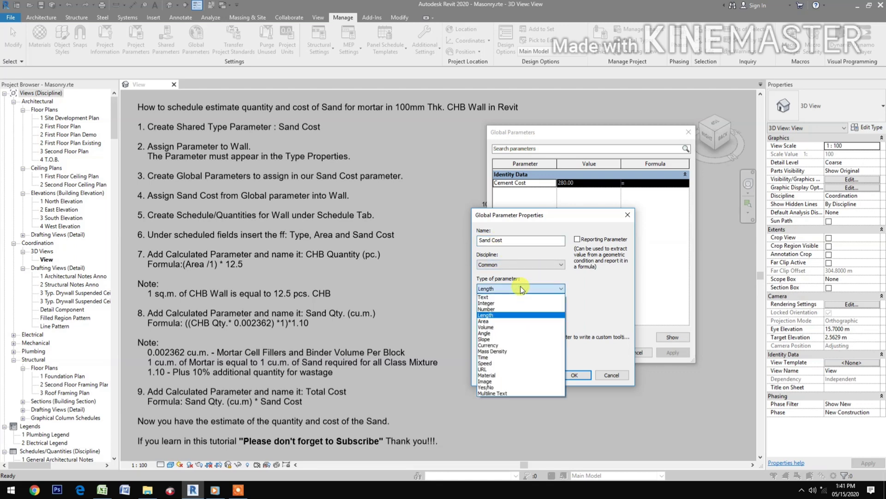
left_click(513, 346)
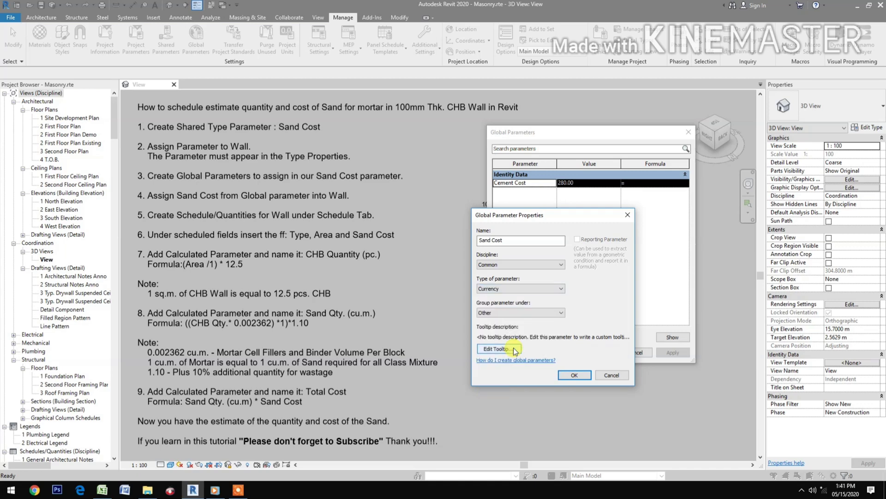
left_click(519, 313)
left_click(496, 345)
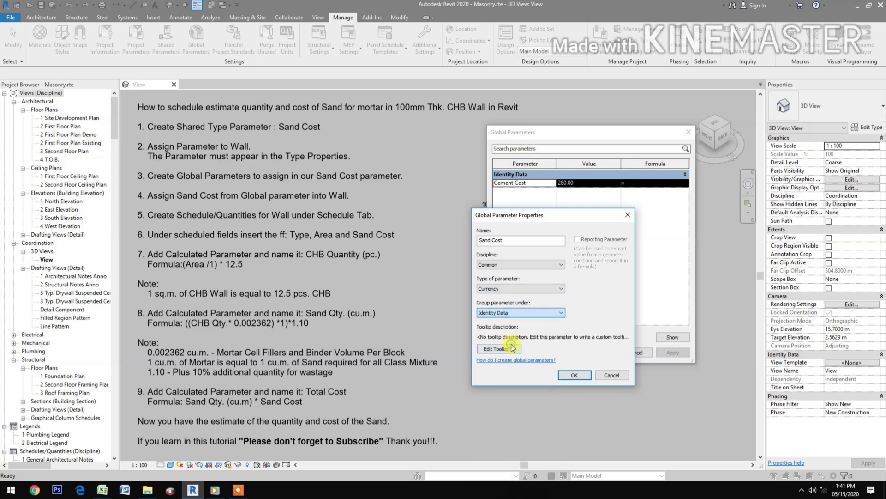
left_click(574, 375)
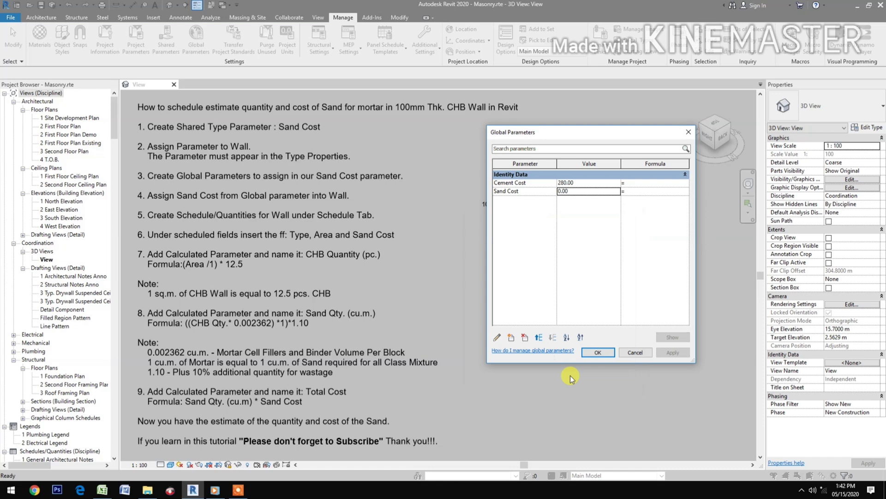
Set the Sand Cost global parameter's value to 660 and apply it.
left_click(582, 191)
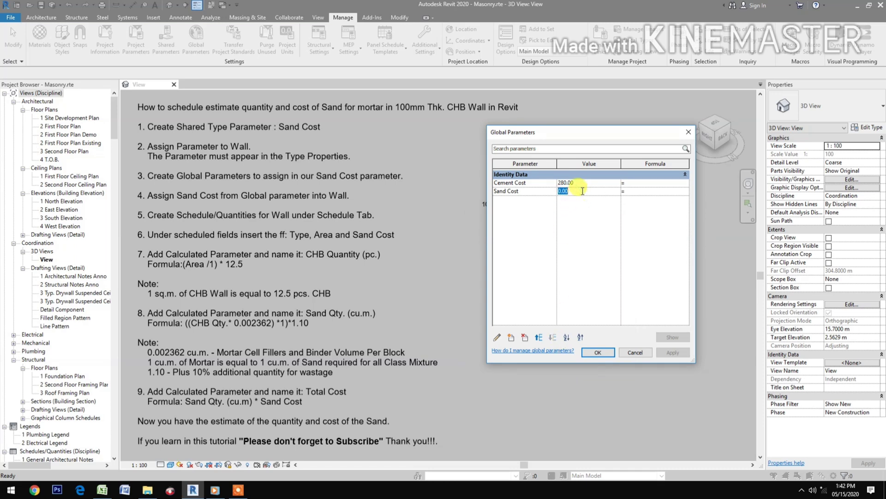
type("660")
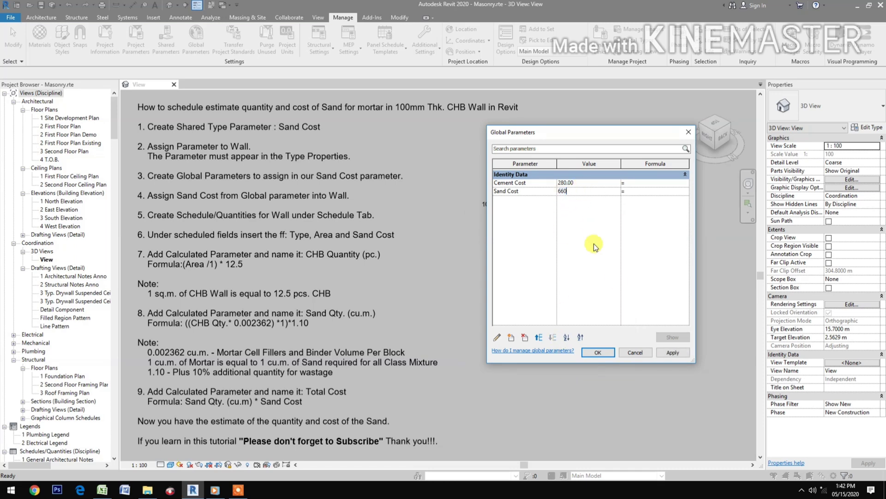
left_click(671, 352)
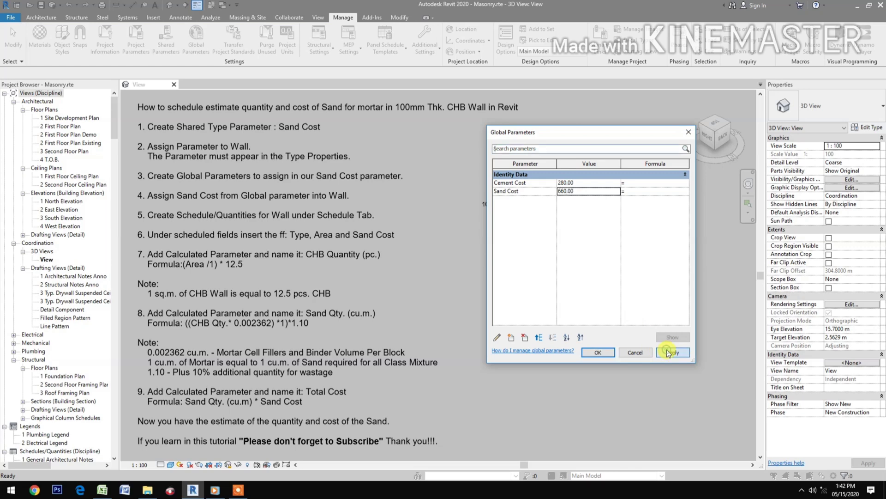
left_click(593, 352)
left_click(161, 216)
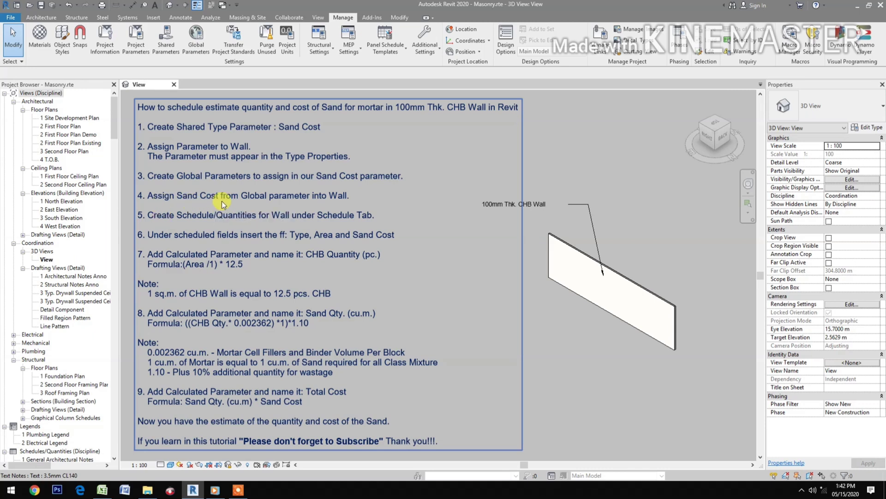
left_click(539, 353)
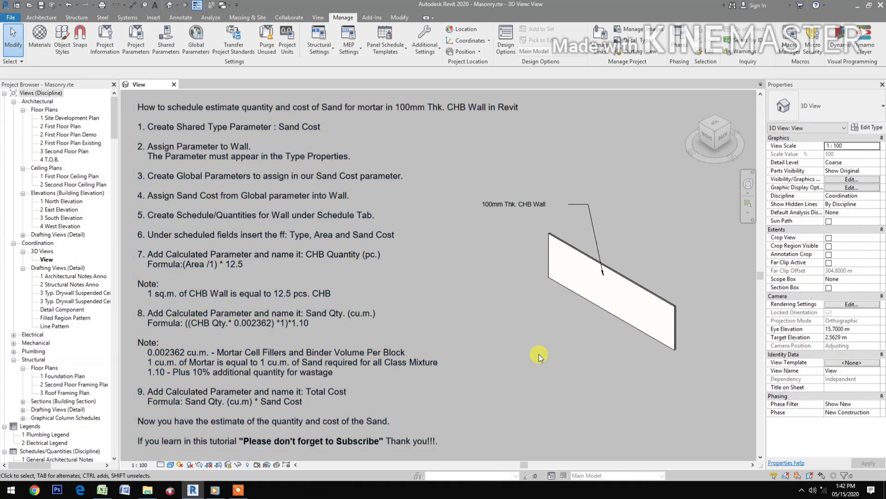
Associate the Sand Cost type property of the 100mm Thk. CHB Wall with the Sand Cost global parameter.
left_click(590, 305)
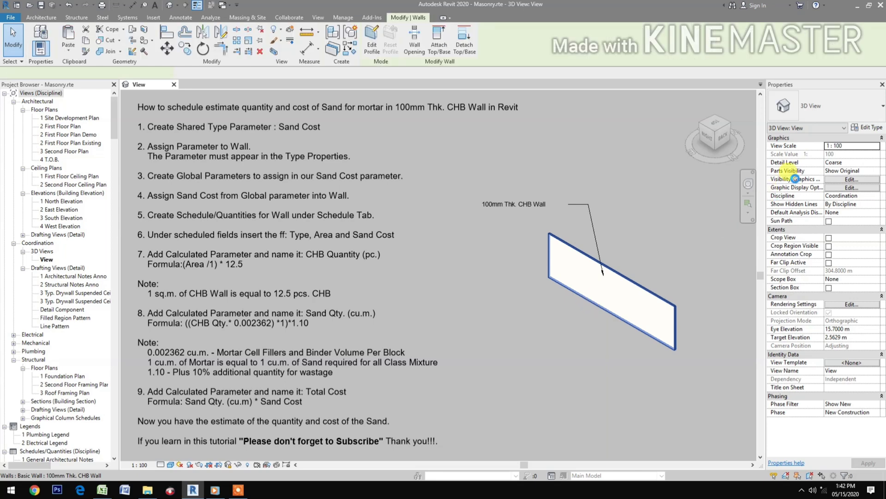
left_click(870, 129)
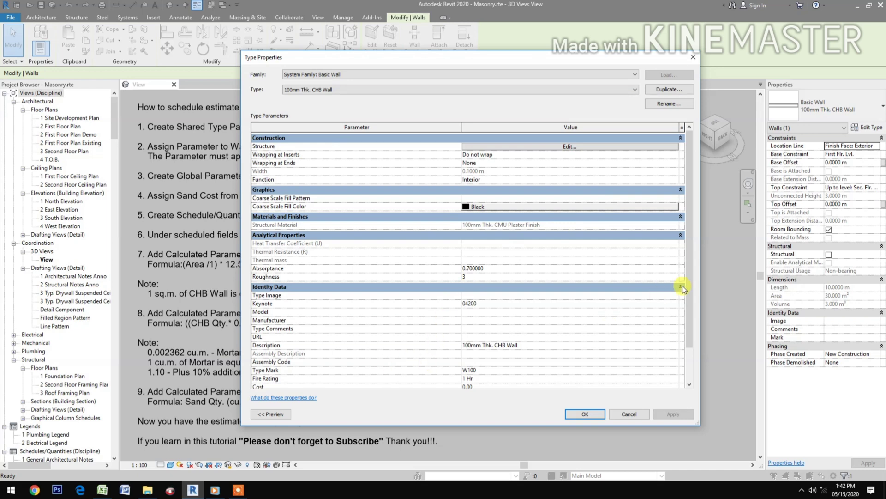
left_click_drag(690, 282, 704, 319)
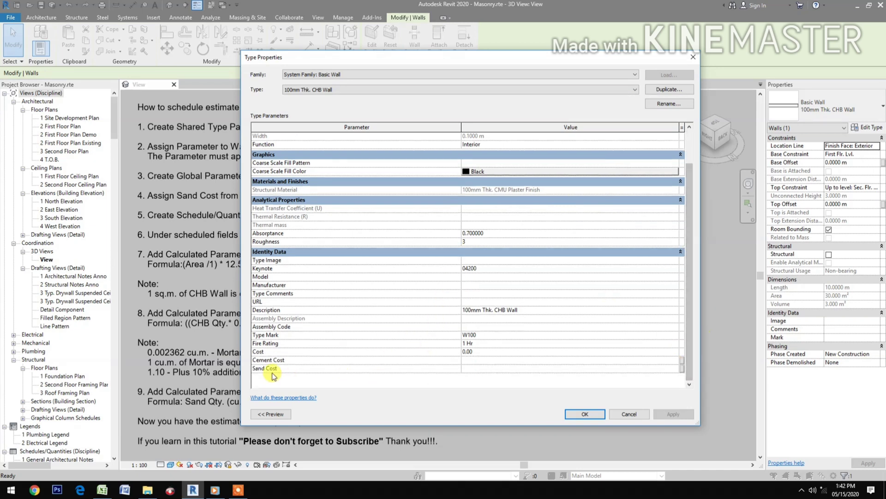
left_click(682, 368)
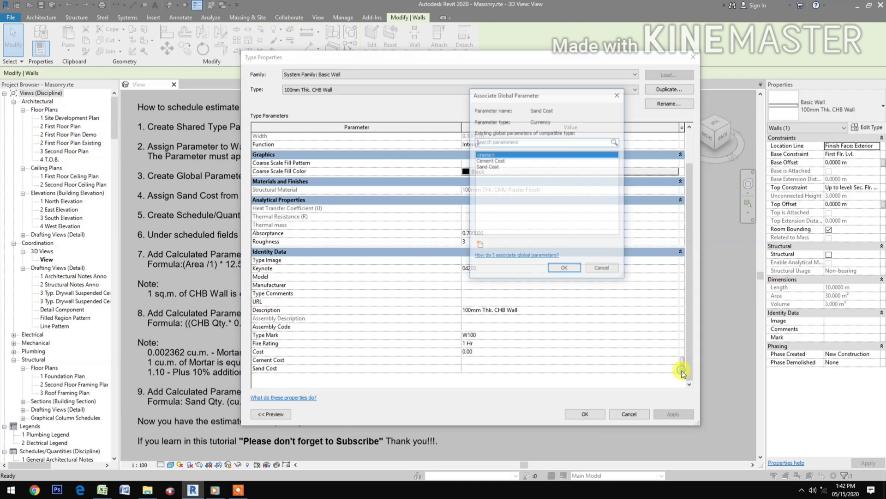
left_click(499, 167)
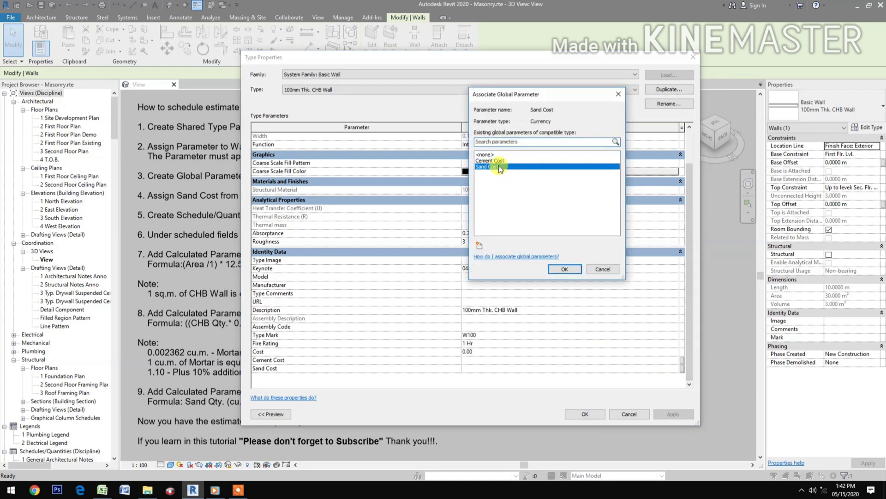
left_click(556, 269)
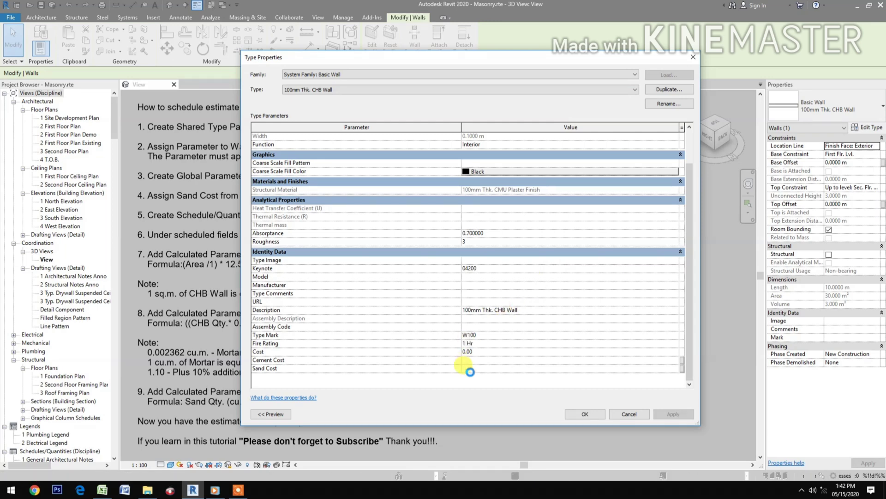
left_click(682, 414)
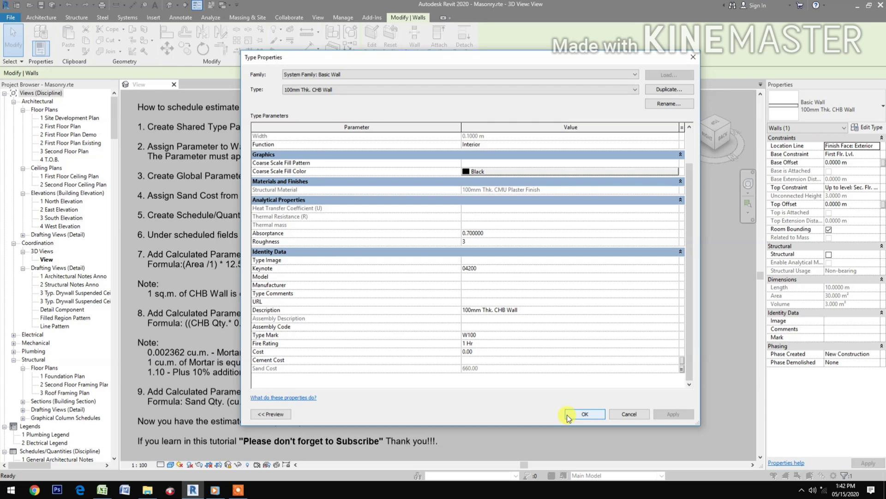
left_click(584, 414)
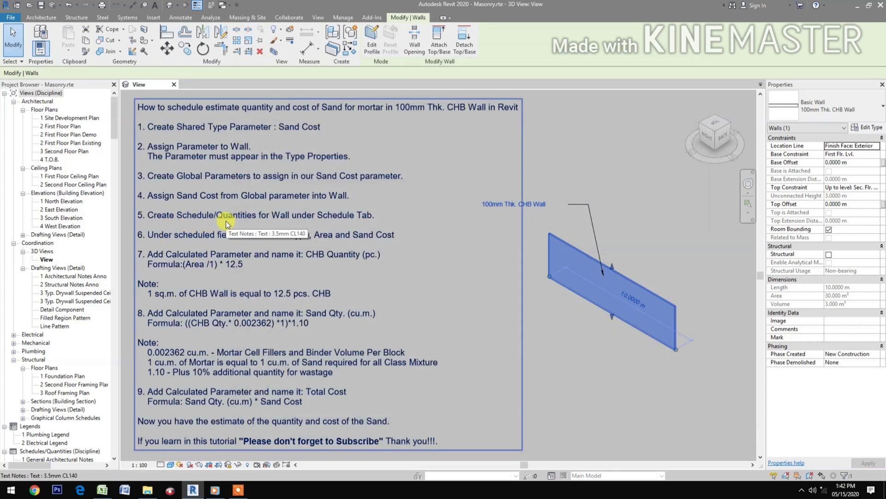
Create a new schedule for the Walls category with the phase set to New Construction.
left_click(588, 154)
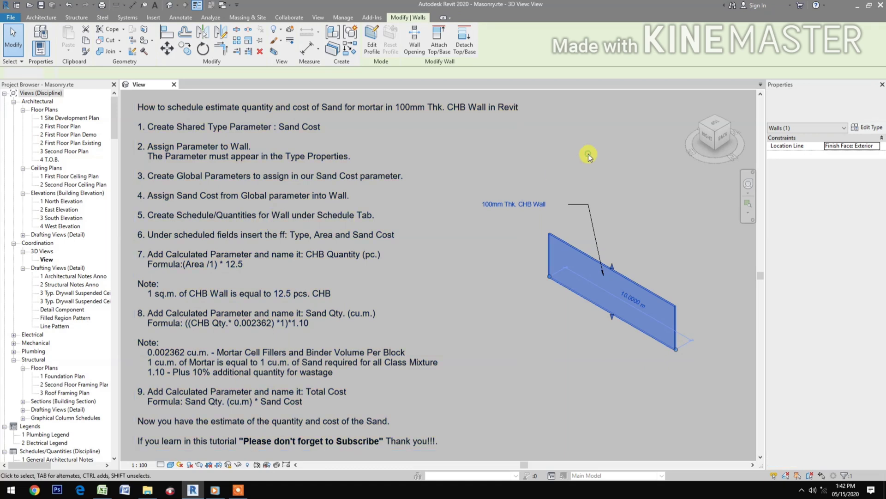
left_click(318, 18)
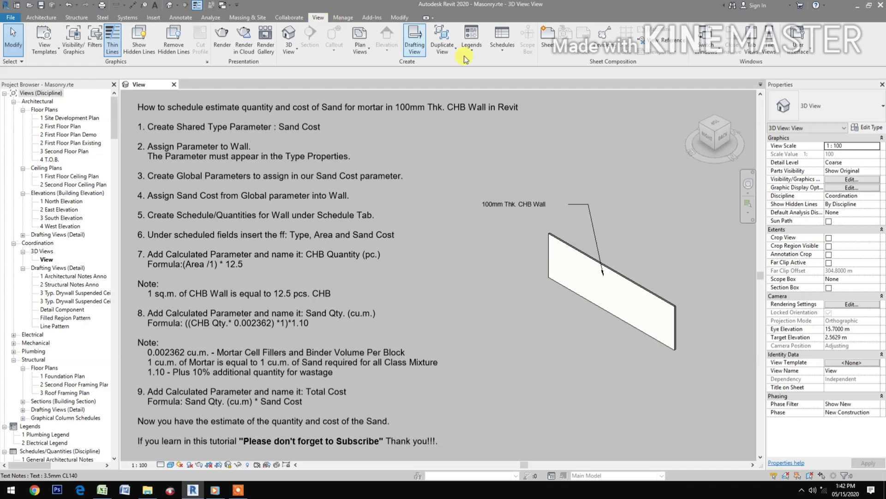
left_click(505, 54)
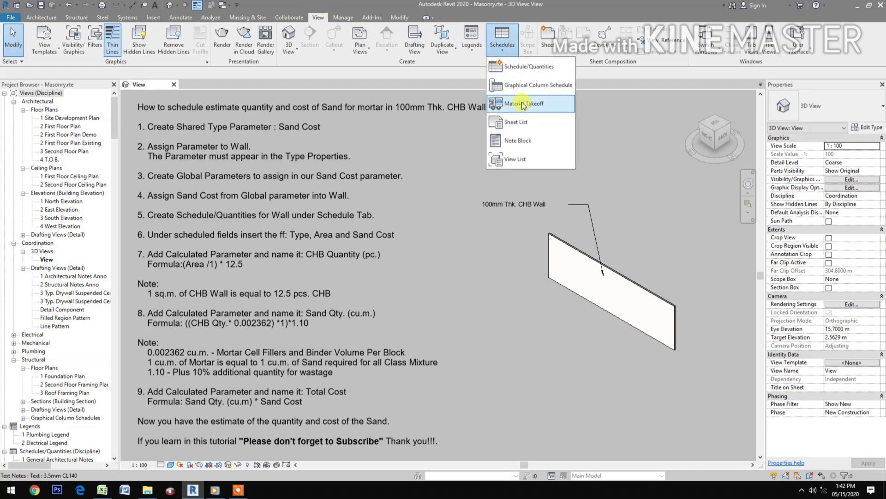
left_click(536, 70)
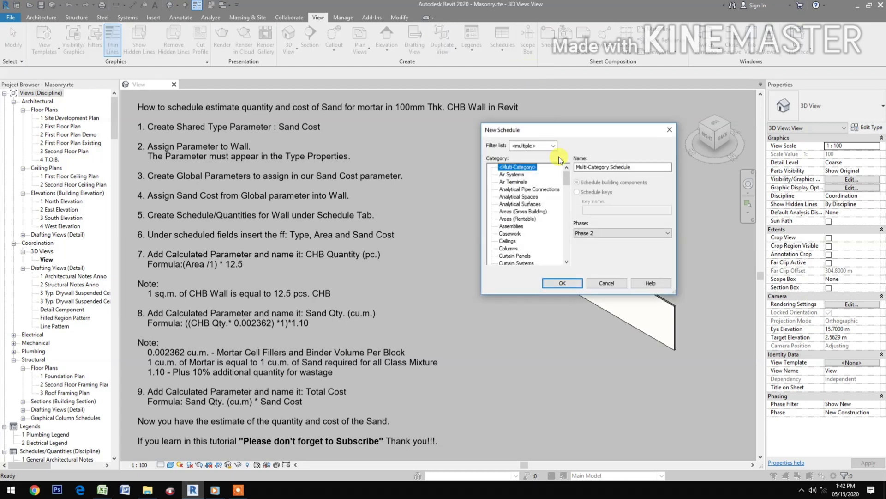
left_click(586, 232)
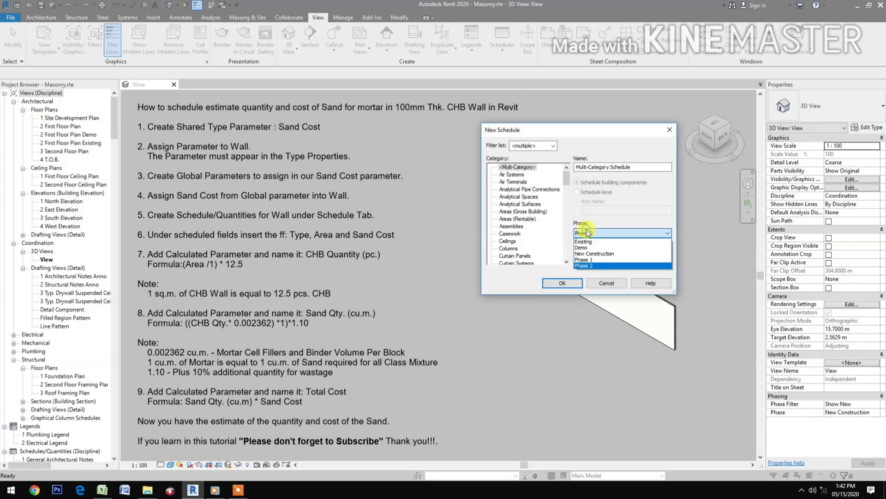
left_click(595, 254)
left_click_drag(567, 183, 567, 252)
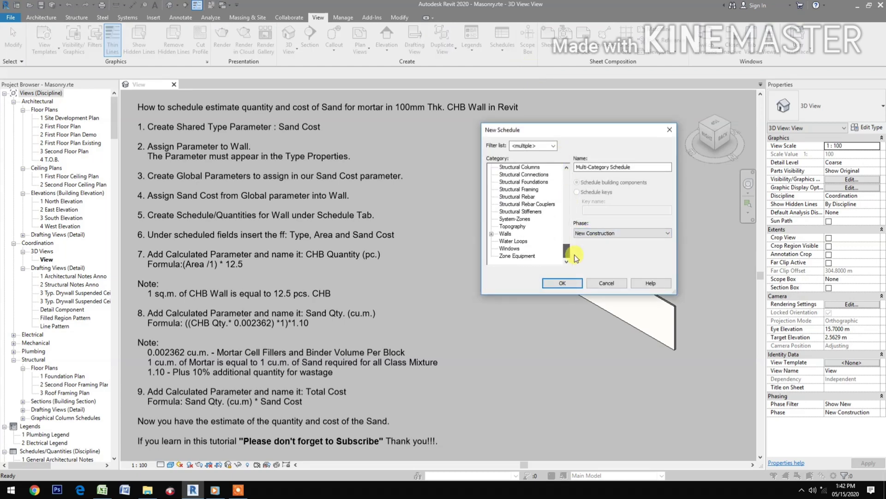
left_click(505, 234)
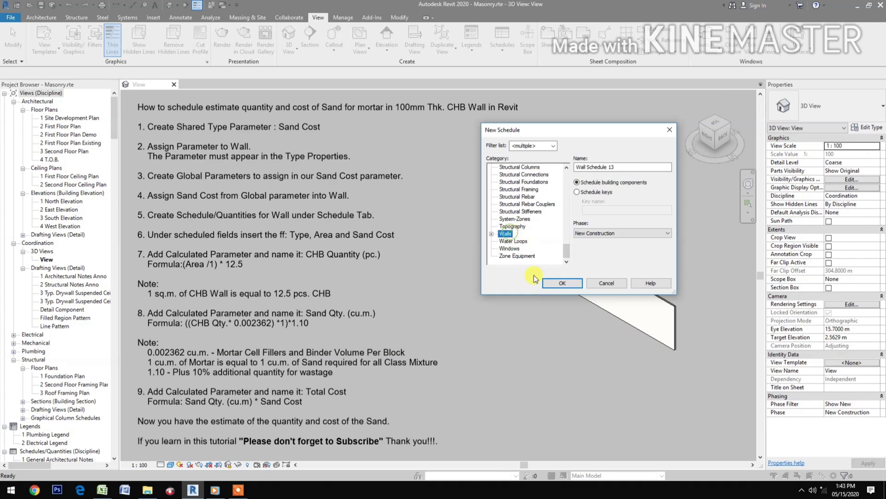
left_click(562, 282)
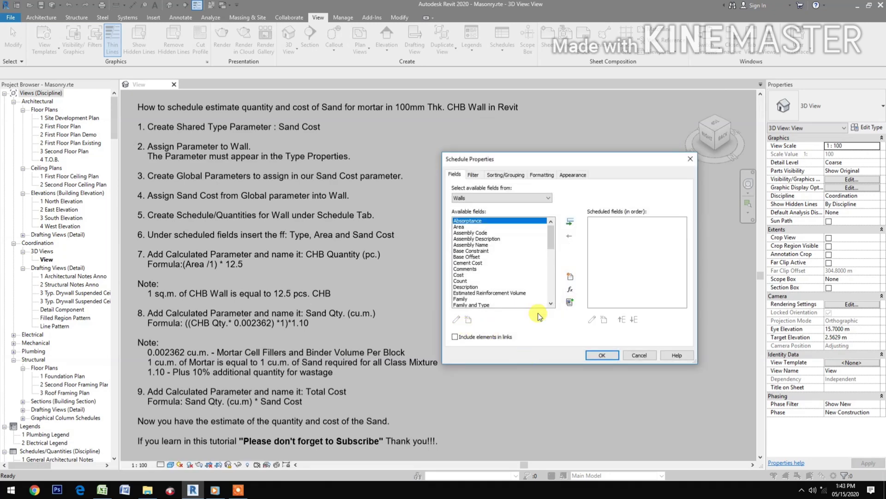
Add the Type, Area and Sand Cost fields to the wall schedule, in that order.
left_click_drag(550, 233, 551, 293)
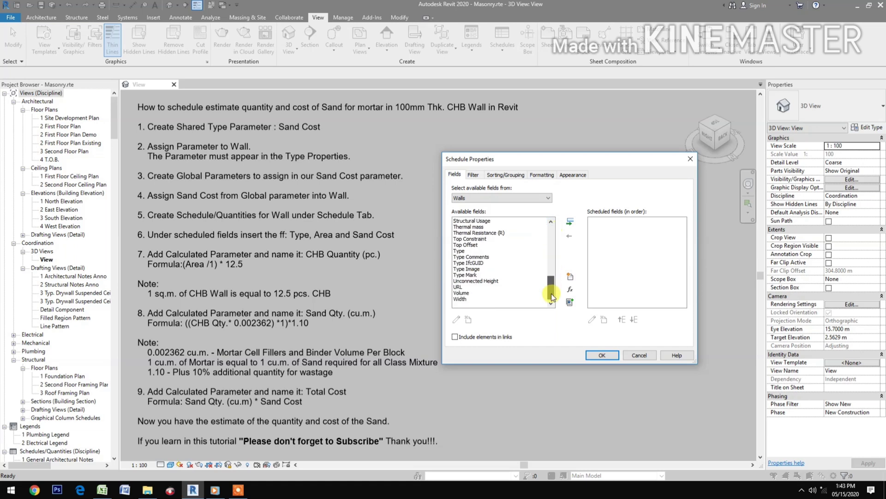
left_click(459, 250)
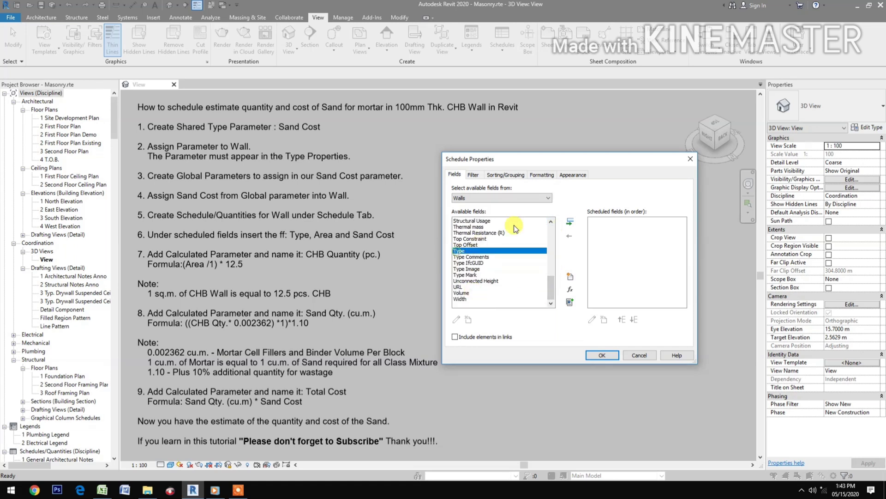
left_click(569, 222)
left_click_drag(551, 294, 560, 240)
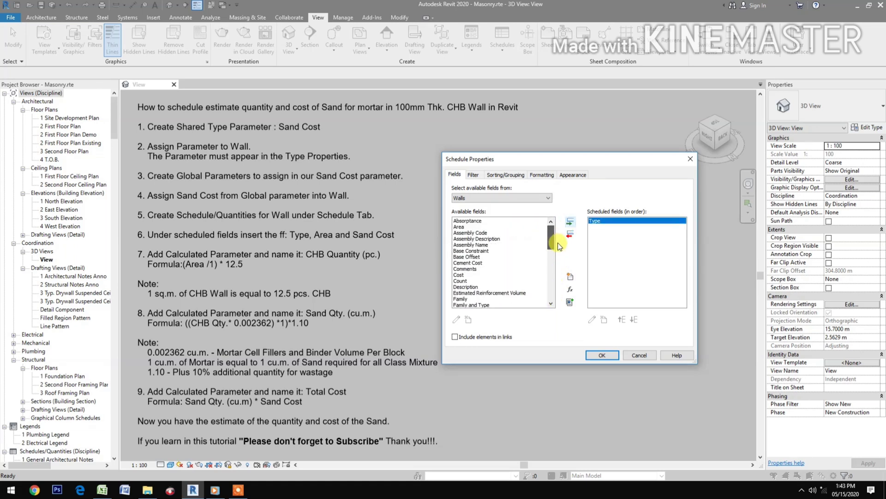
left_click(467, 227)
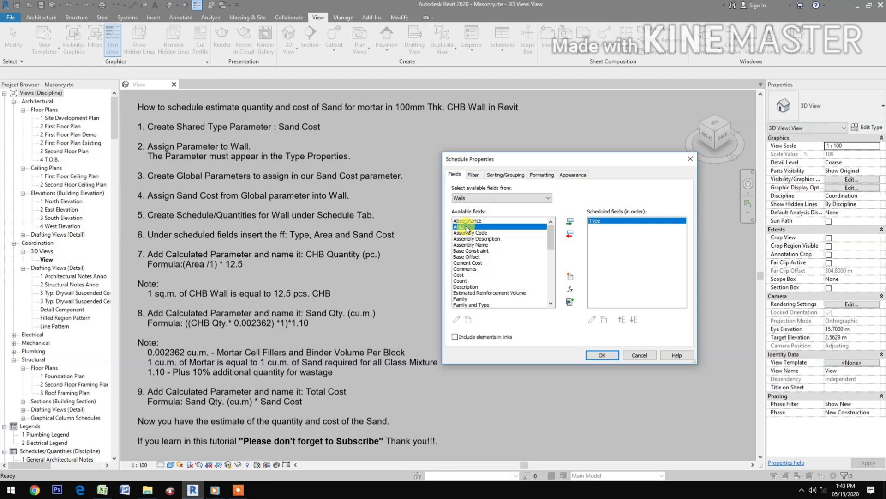
left_click(568, 222)
left_click_drag(550, 237, 552, 281)
left_click(516, 233)
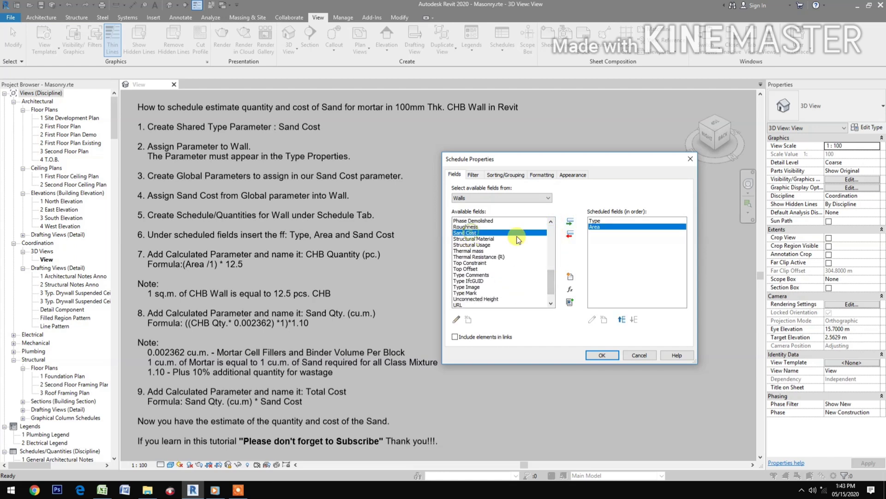
left_click(570, 222)
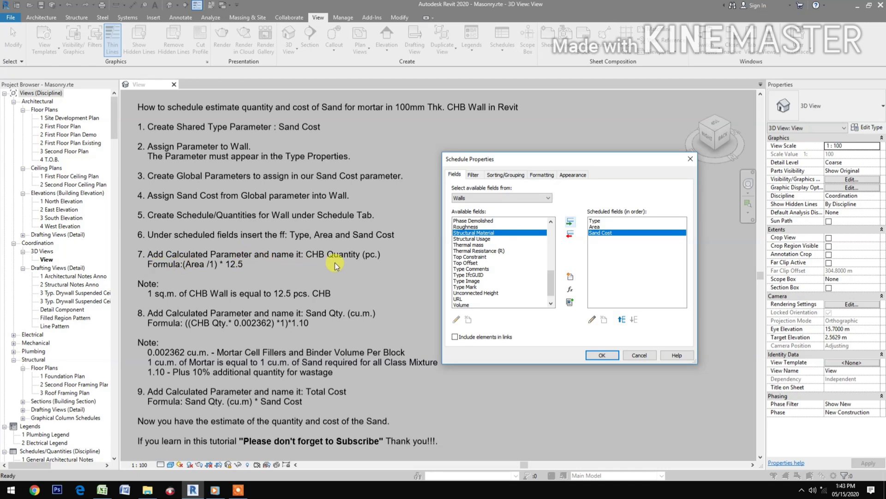
Add a calculated value named CHB Quantity (pc.) with the formula (Area/1)*12.5 and place it above Sand Cost.
left_click(570, 290)
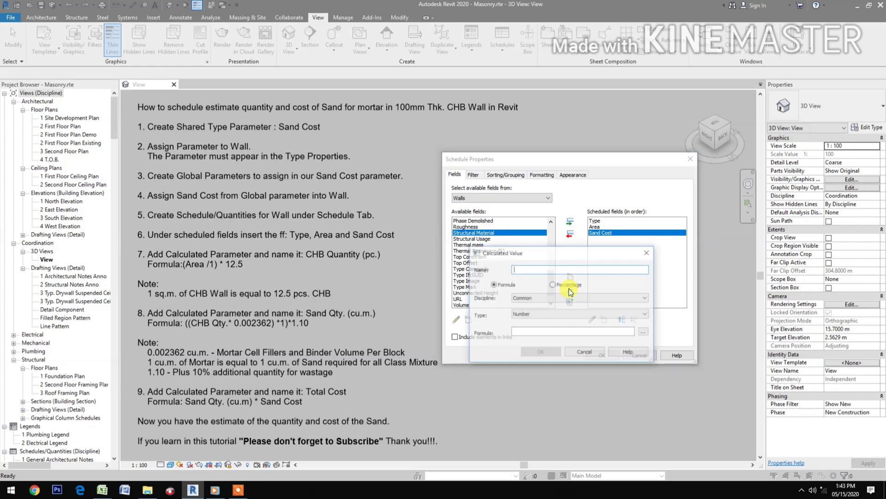
type("CHB Quantity (pc.")
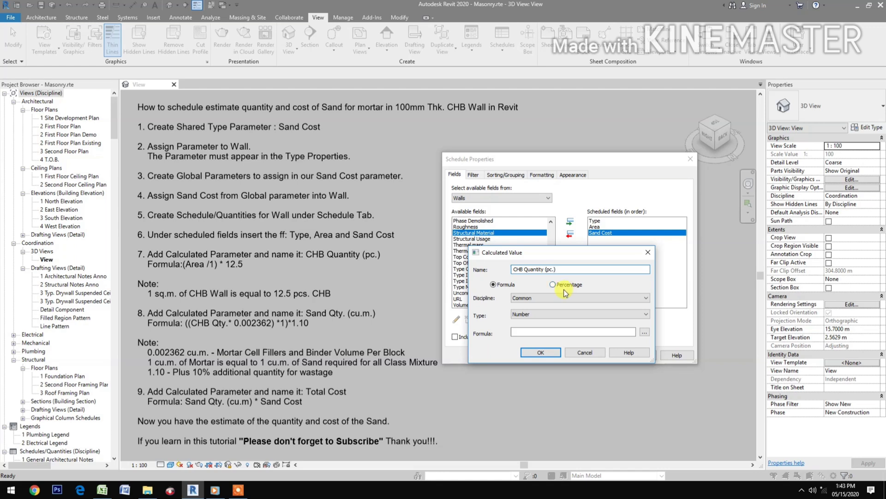
left_click(645, 332)
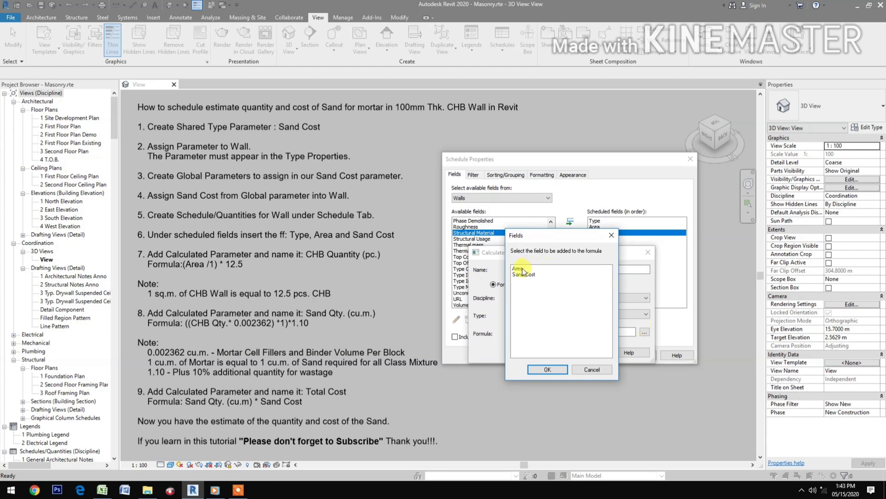
left_click(521, 269)
left_click(548, 369)
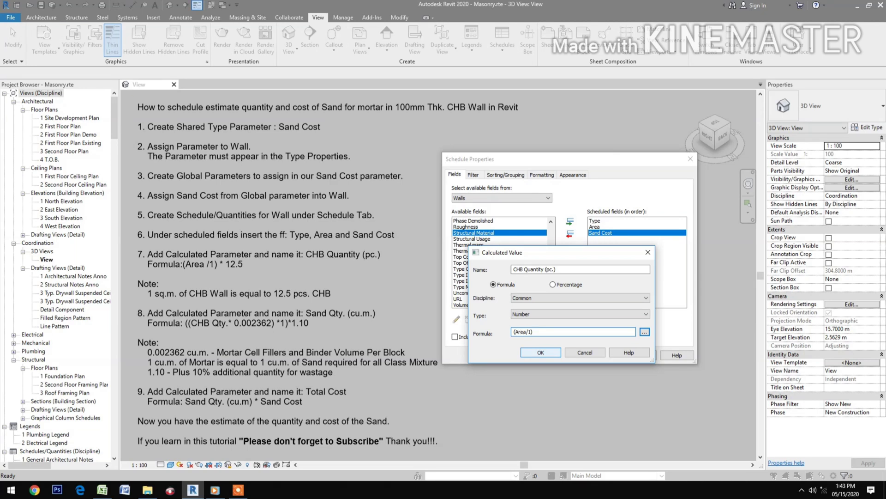
type("*12.5")
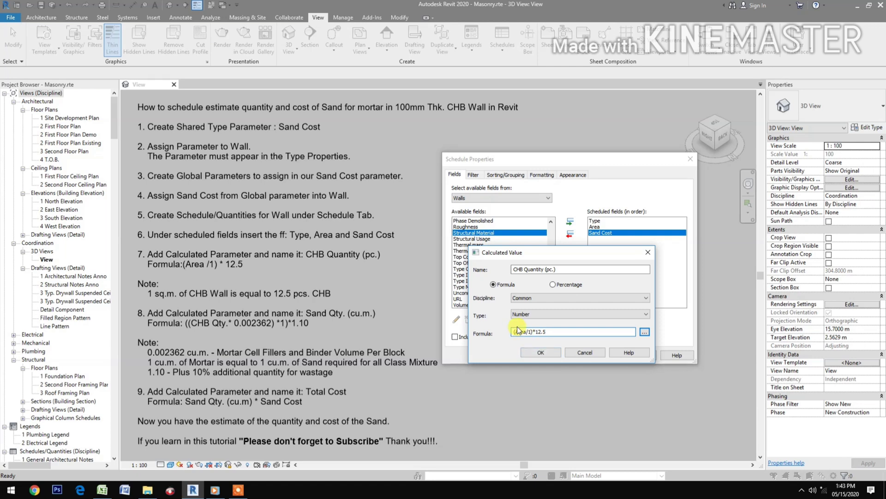
left_click(541, 353)
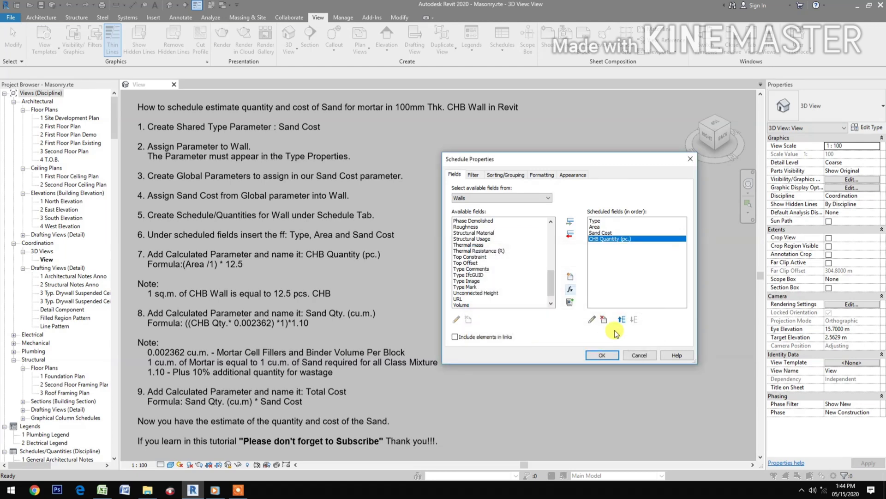
left_click(622, 320)
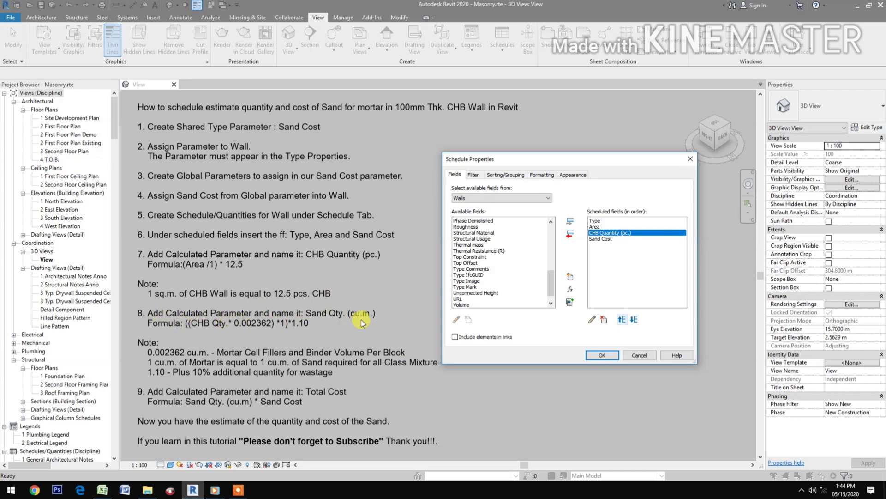
Start a calculated value named Sand Qty. (cu.m.) and insert the CHB Quantity (pc.) field into its formula.
left_click(570, 290)
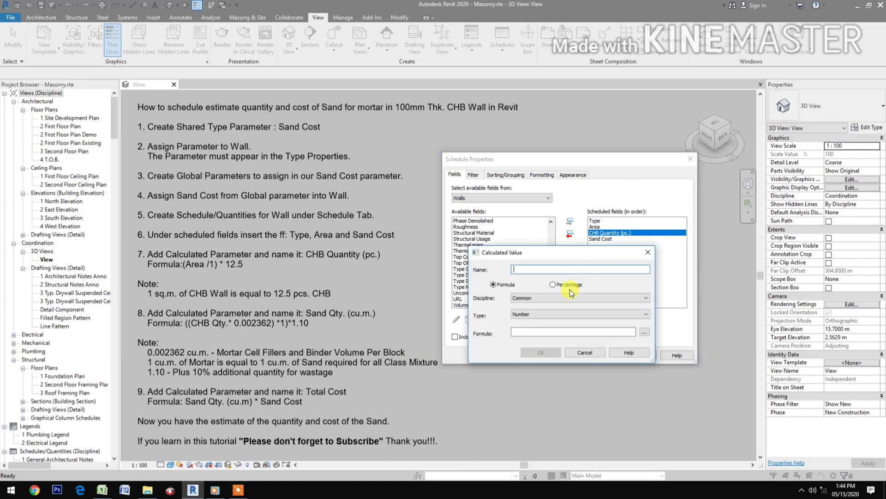
type("Sa")
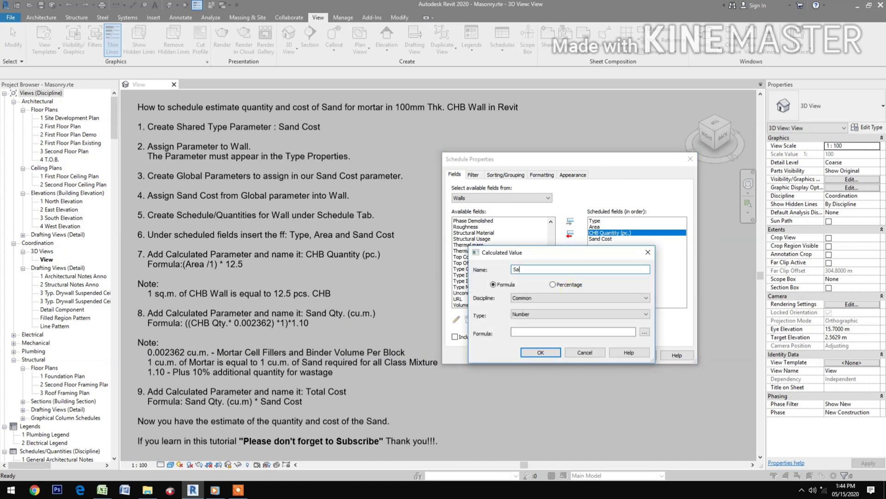
type("nd Qty. (cu.m.)")
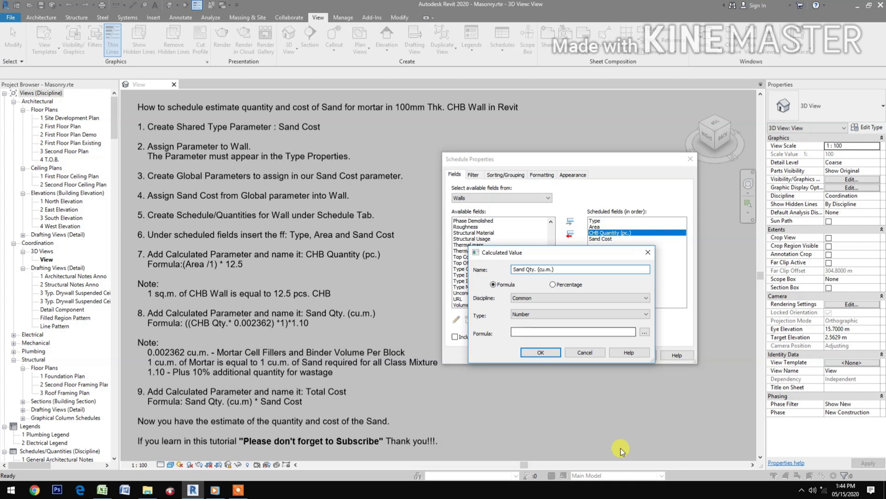
left_click(643, 332)
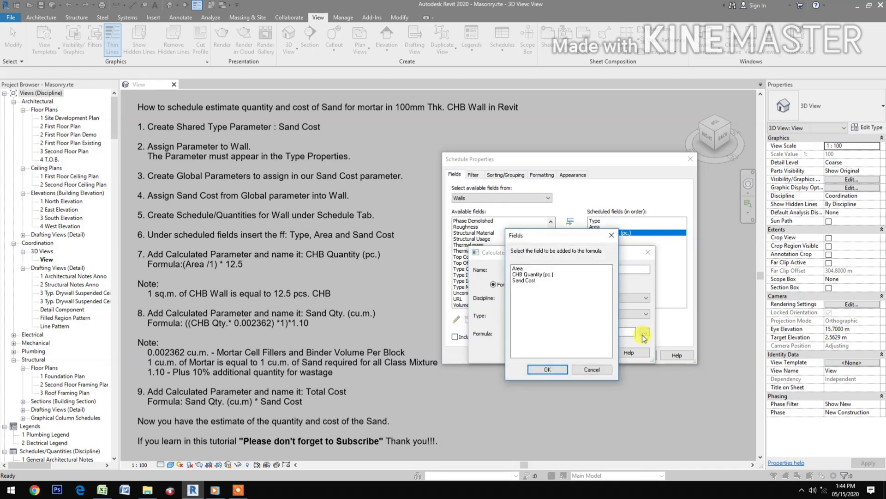
left_click(553, 274)
left_click(539, 369)
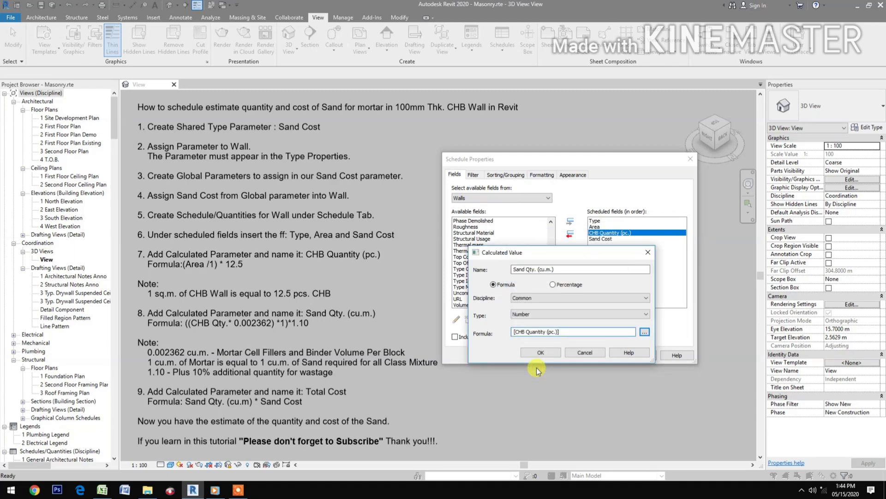
Multiply CHB Quantity (pc.) by .002362 in the Sand Qty. formula and enclose the product in parentheses.
type("*")
type("0")
type("0")
type("236")
type("2")
type(")")
type("(")
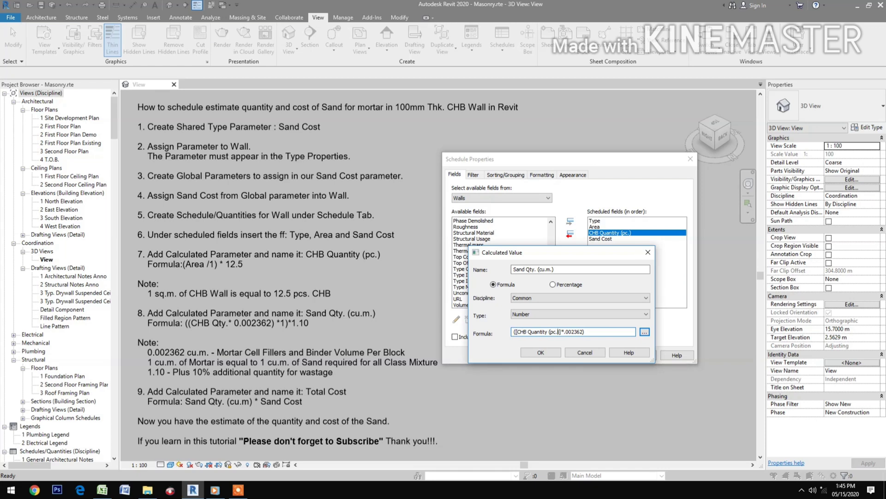
Complete the Sand Qty. formula by multiplying by 1 in outer parentheses and by 1.10, and place the field above Sand Cost.
type("*")
type("(")
type(")")
type("*1.1")
type("0")
left_click(533, 351)
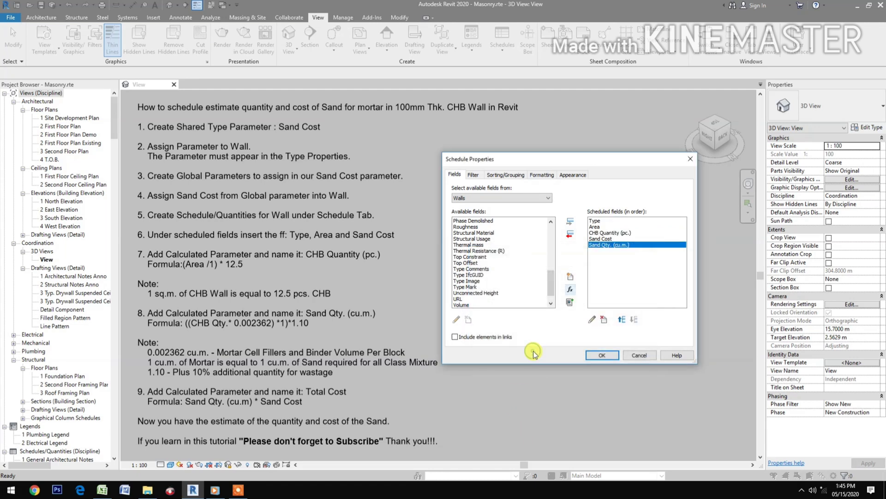
left_click(621, 320)
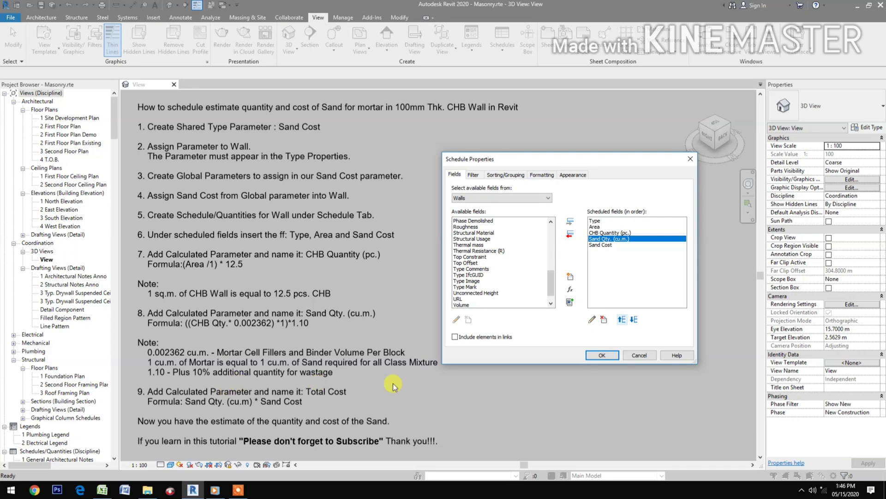
Add a calculated value named Total Cost with the formula Sand Qty. (cu.m.) * Sand Cost.
left_click(568, 289)
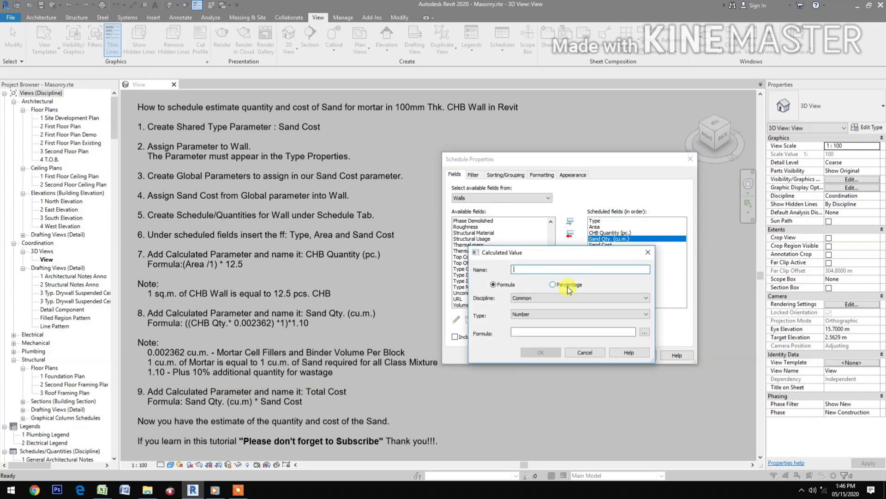
type("Total Cost")
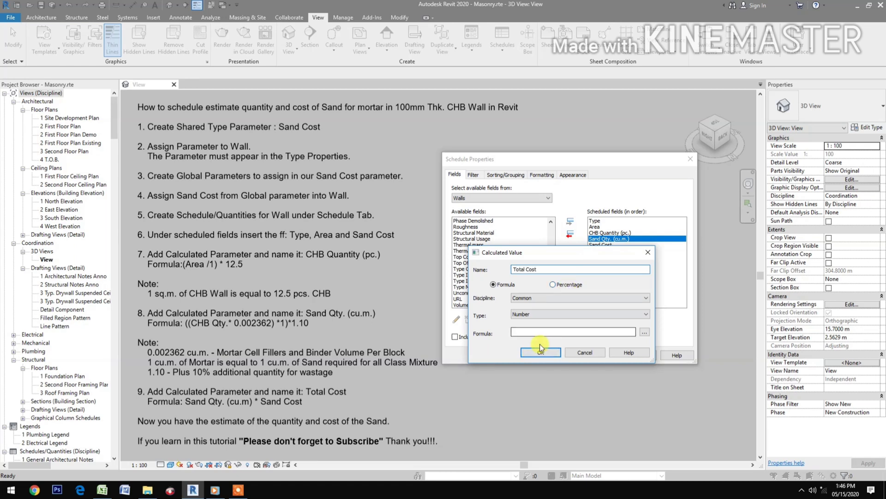
left_click(648, 331)
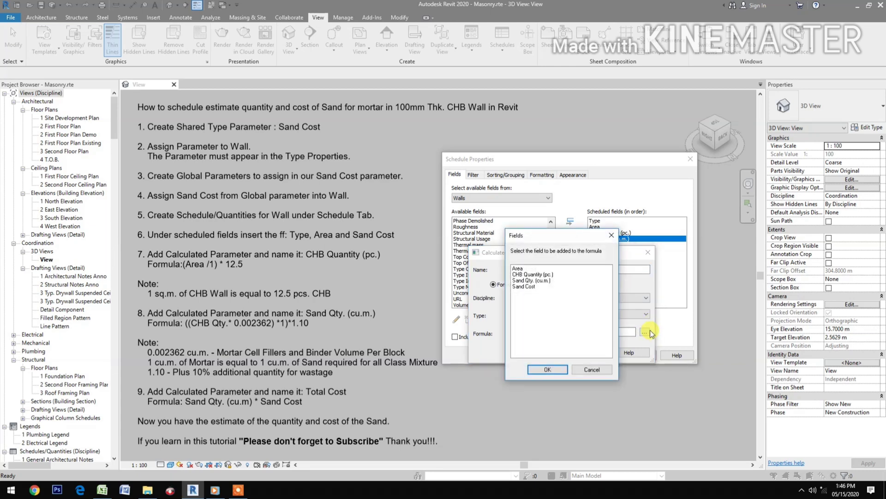
left_click(529, 280)
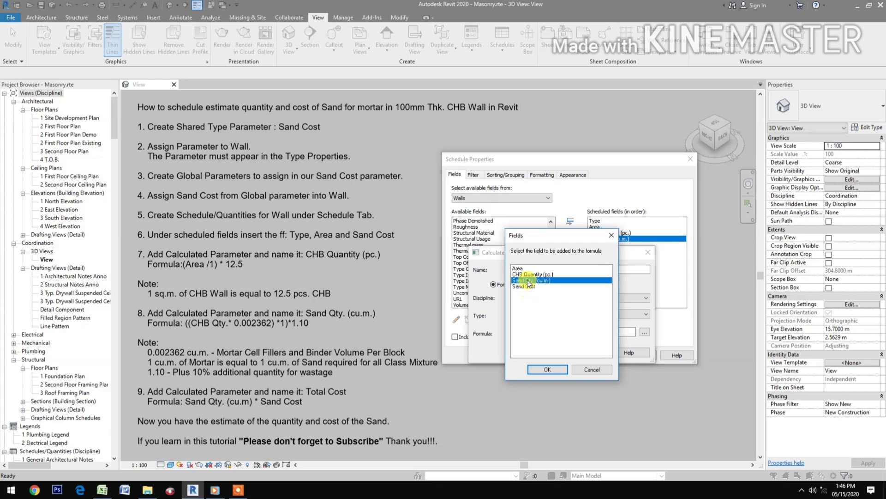
left_click(535, 369)
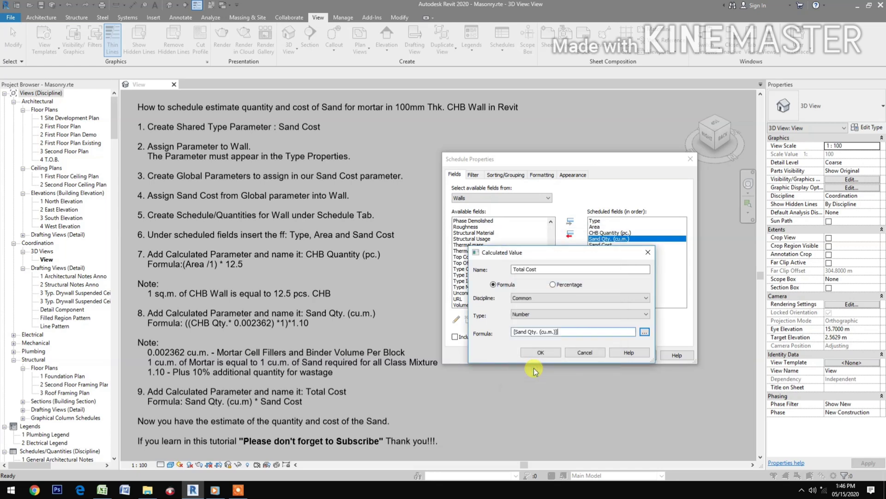
type("*")
left_click(645, 331)
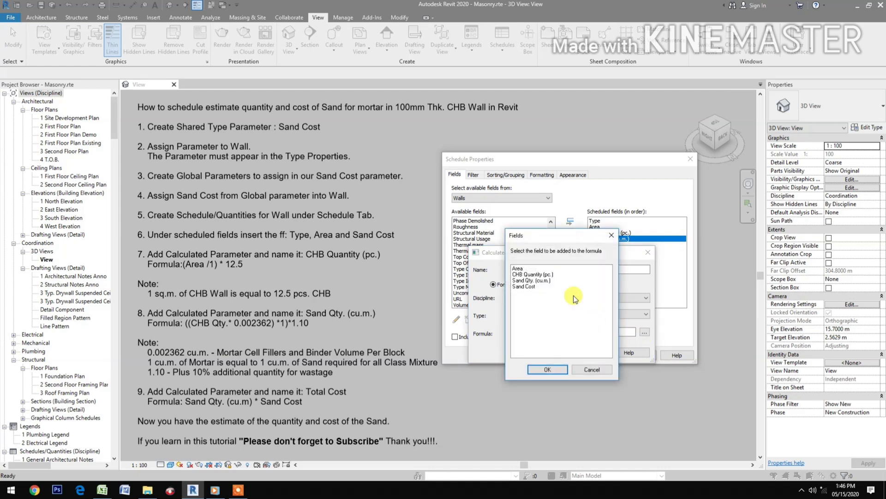
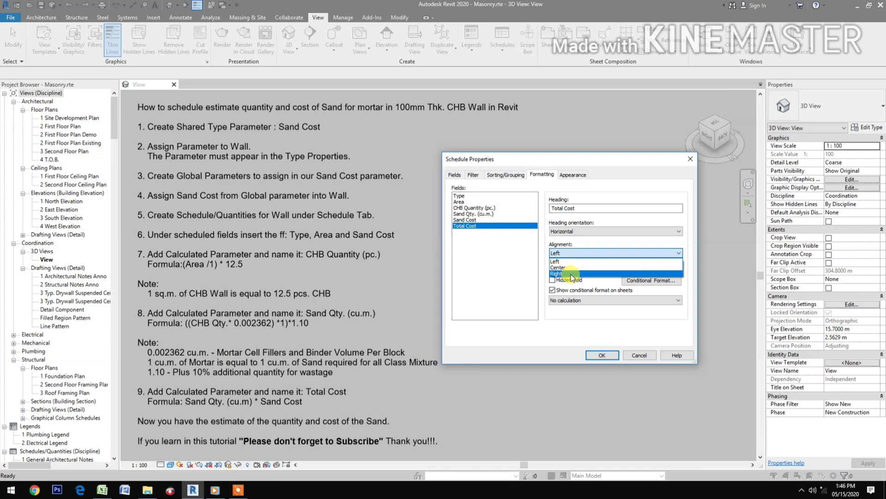
Format the Total Cost field with right alignment, Currency units, 2 decimal places and Calculate totals.
left_click(571, 276)
left_click(665, 267)
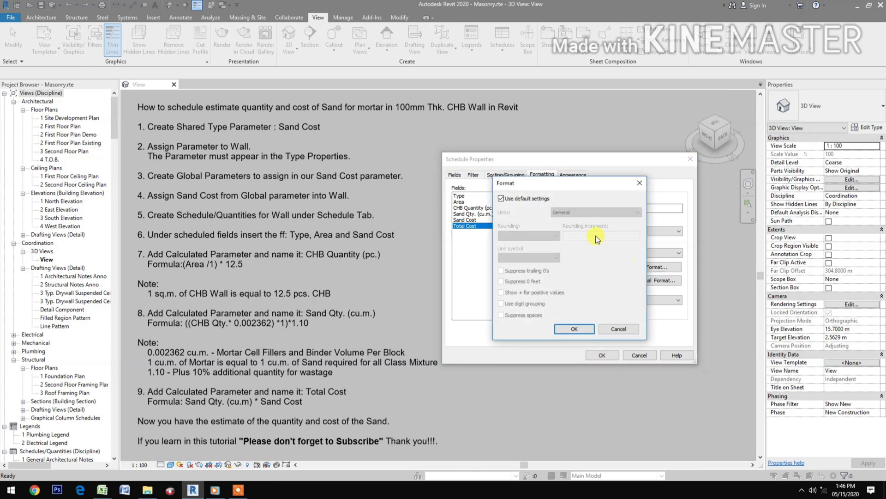
left_click(508, 202)
left_click(564, 212)
left_click(570, 232)
left_click(529, 236)
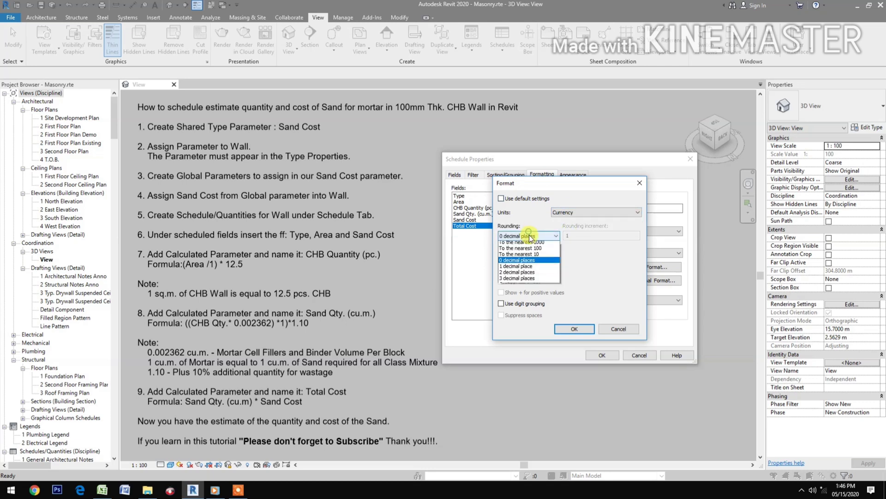
left_click(523, 274)
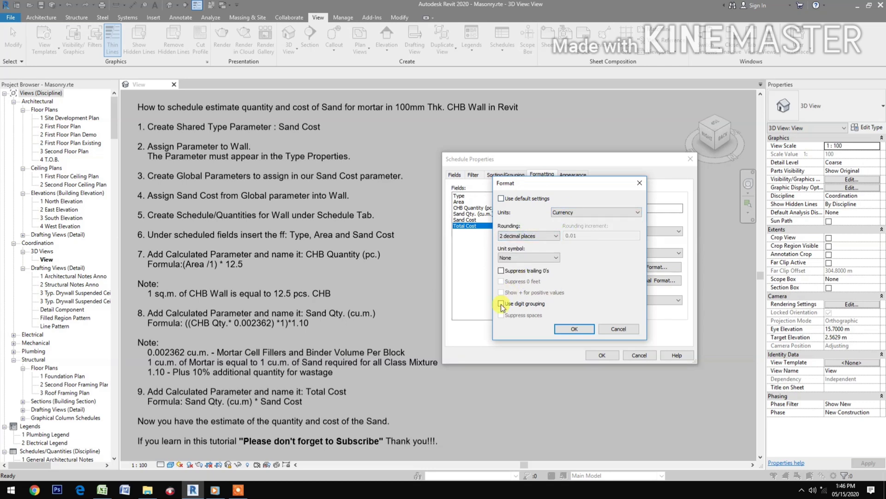
left_click(574, 329)
left_click(588, 300)
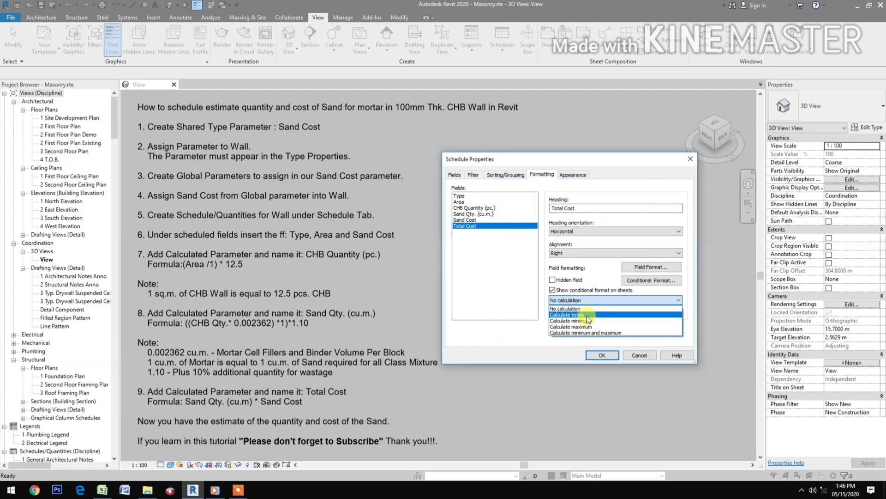
left_click(566, 315)
Set the Sand Cost field to right alignment, keeping the project settings for its number format.
left_click(466, 220)
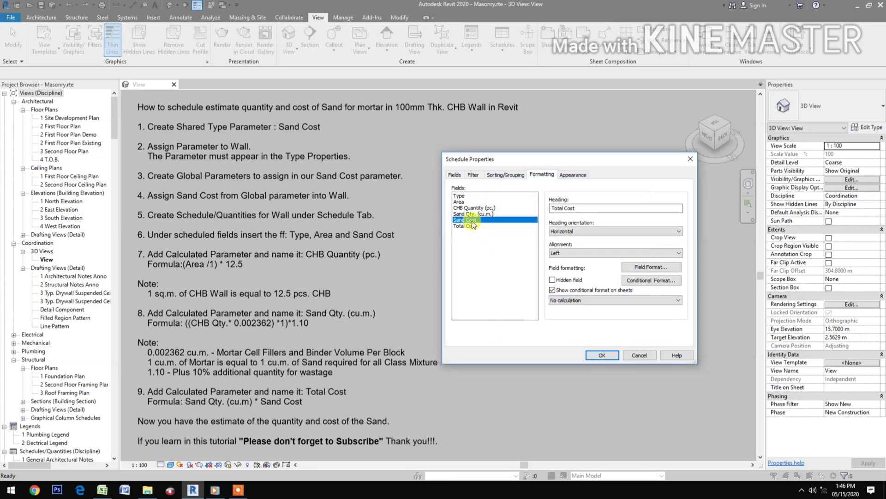
left_click(566, 253)
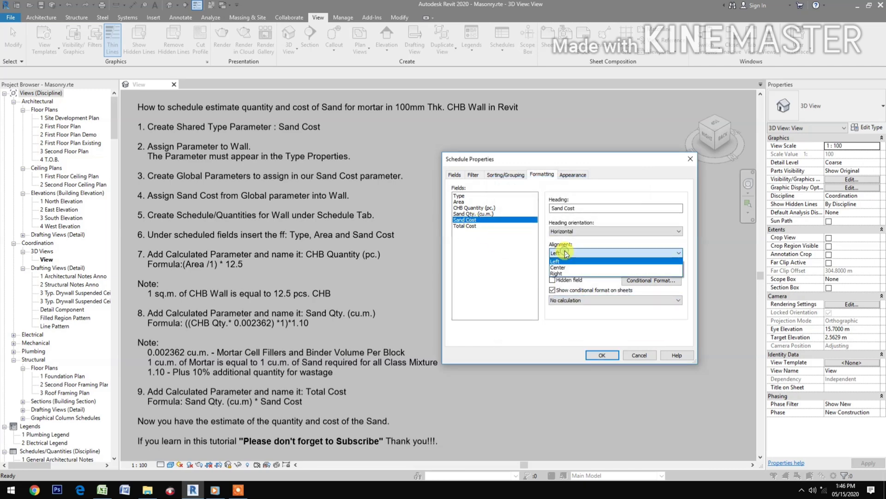
left_click(566, 273)
left_click(651, 267)
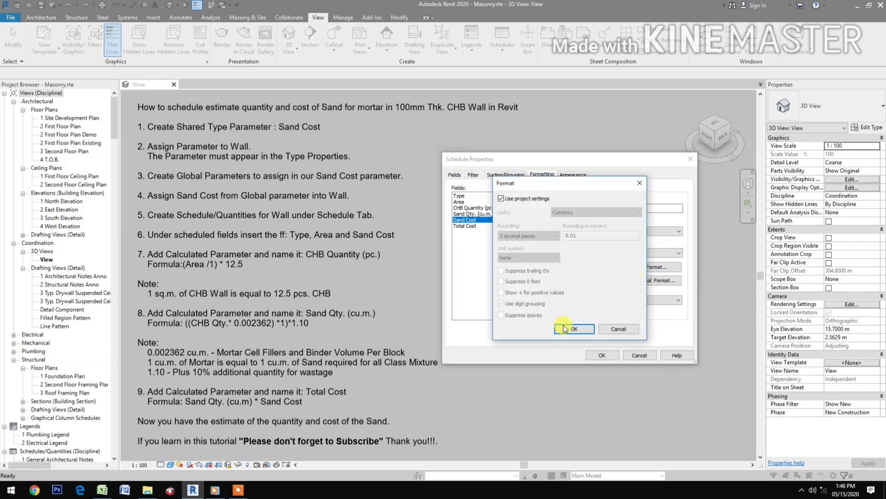
left_click(565, 328)
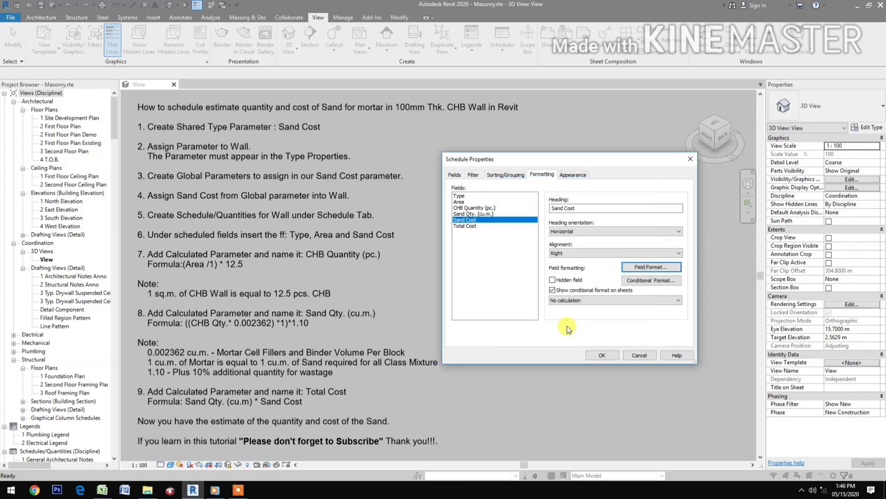
Format the Sand Qty. (cu.m.) field with right alignment, Fixed units, 2 decimal places and Calculate totals.
left_click(473, 214)
left_click(571, 252)
left_click(573, 274)
left_click(650, 267)
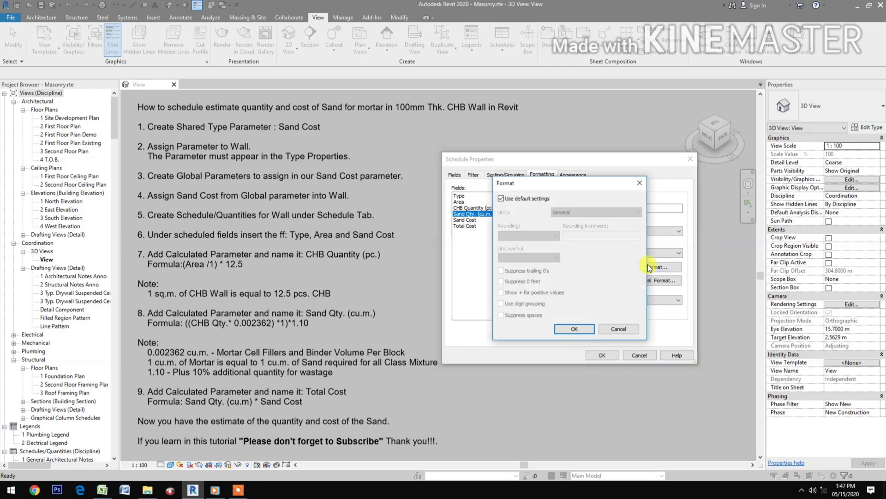
left_click(504, 201)
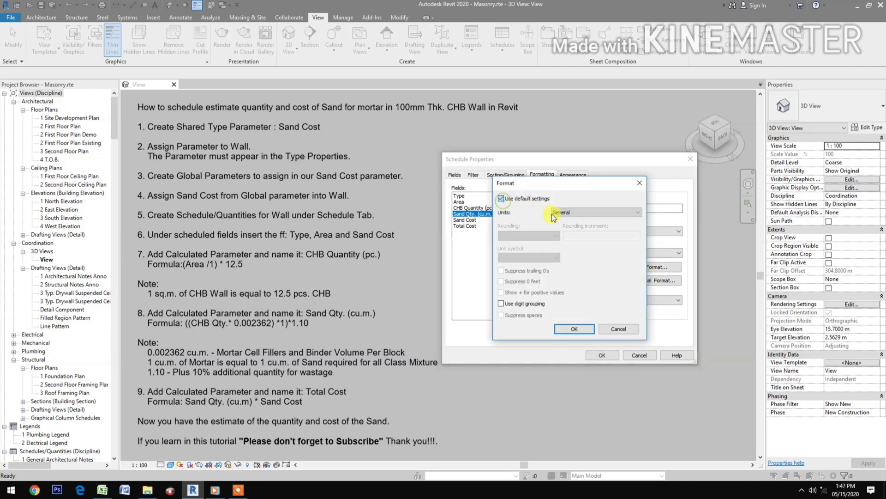
left_click(570, 213)
left_click(561, 226)
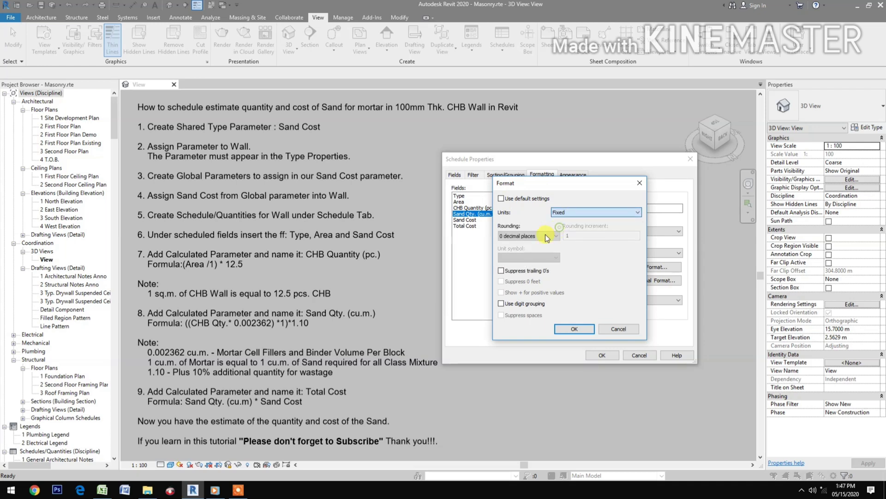
left_click(527, 236)
left_click(526, 253)
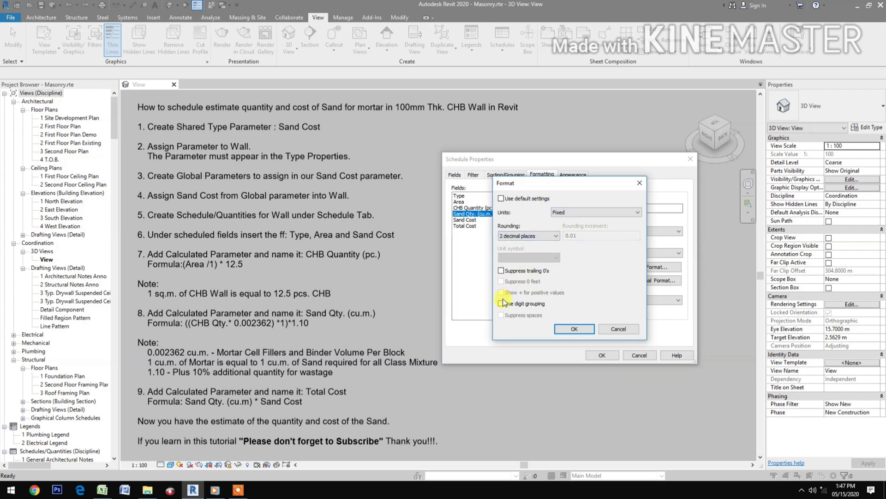
left_click(573, 328)
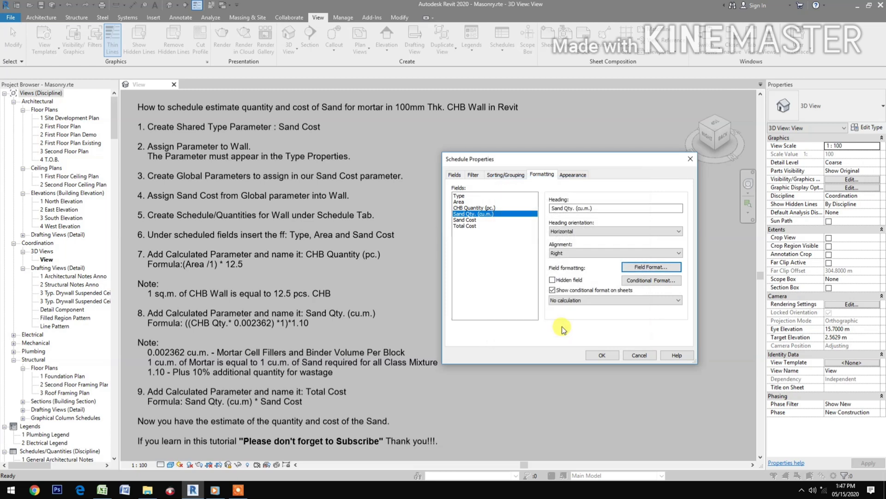
left_click(595, 299)
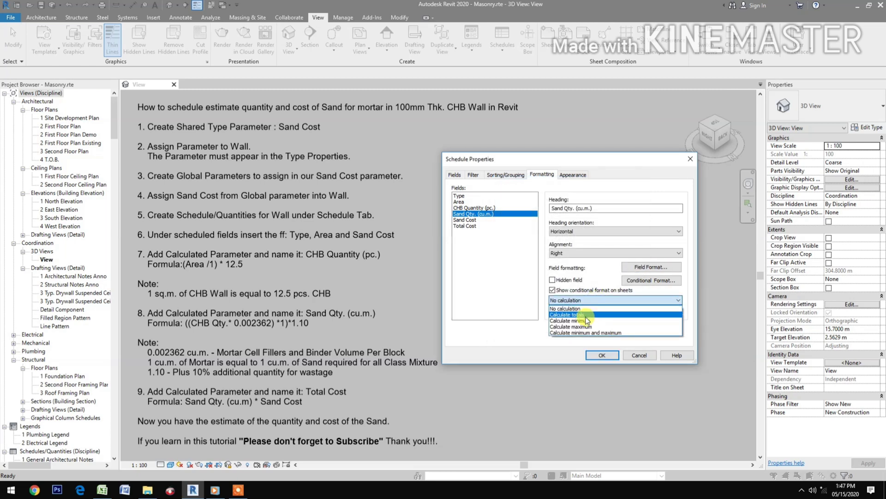
left_click(585, 315)
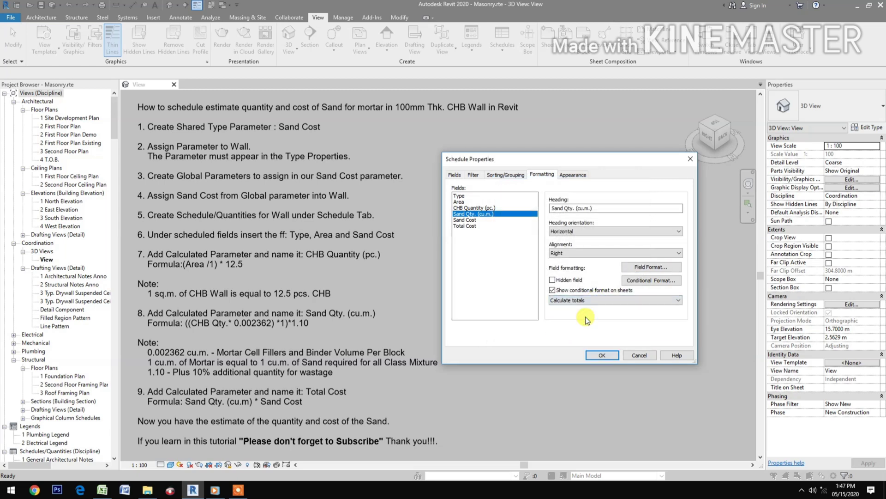
Format the CHB Quantity (pc.) field with right alignment, Fixed units, 2 decimal places and Calculate totals.
left_click(494, 209)
left_click(586, 253)
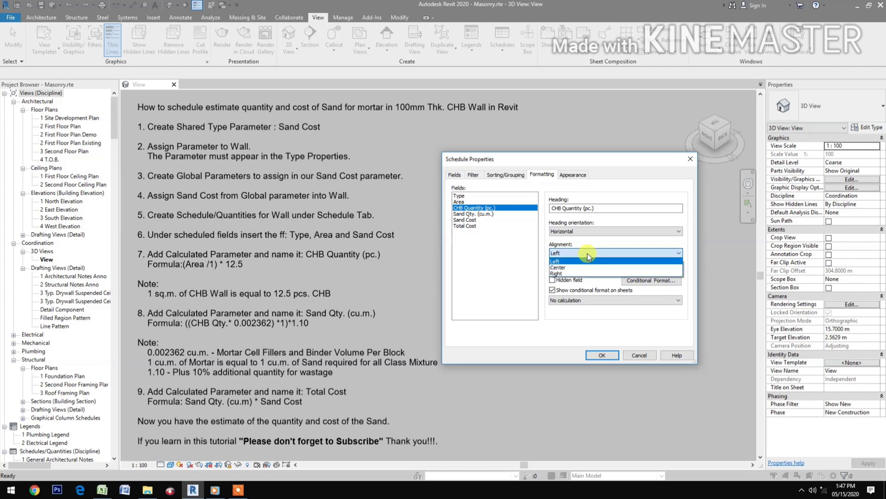
left_click(579, 273)
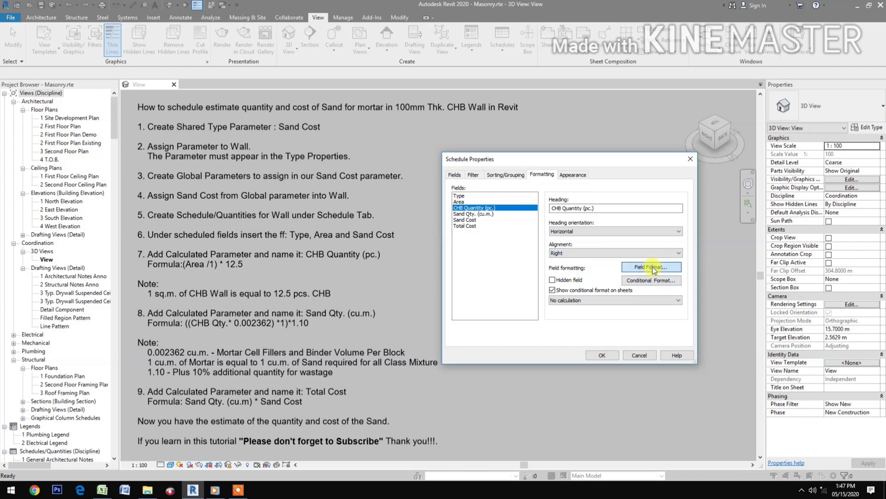
left_click(655, 268)
left_click(523, 200)
left_click(572, 211)
left_click(567, 227)
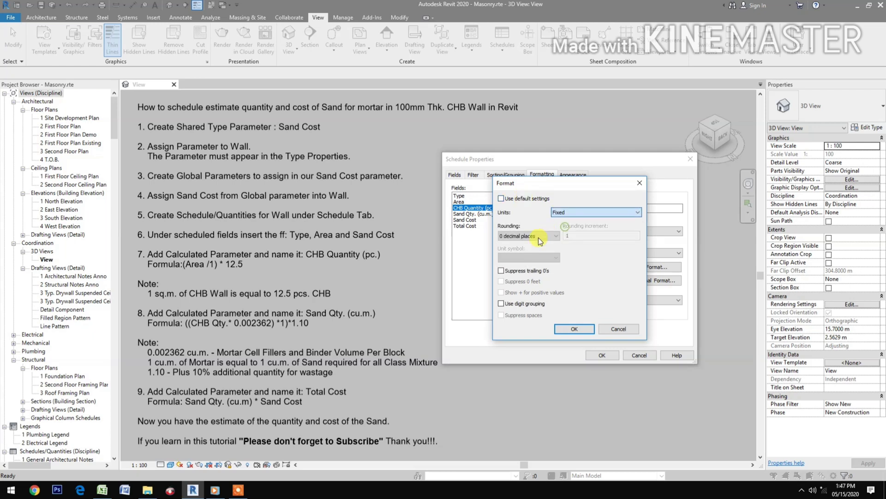
left_click(540, 236)
left_click(526, 259)
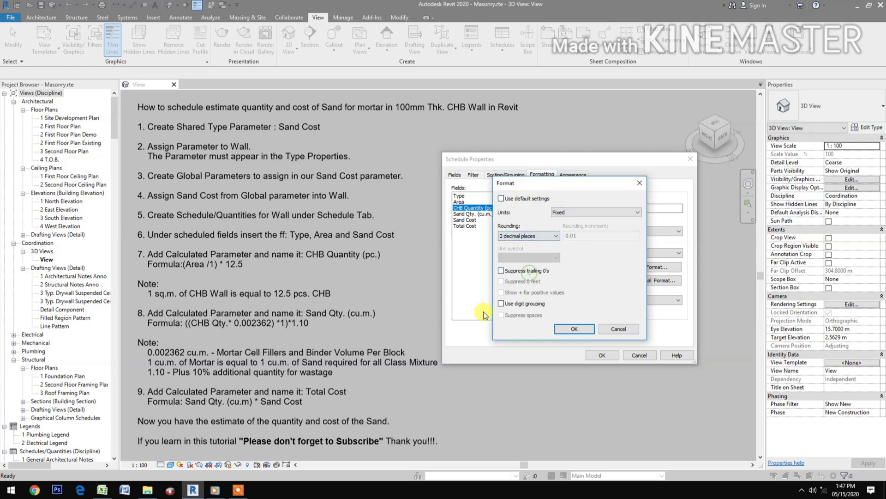
left_click(560, 330)
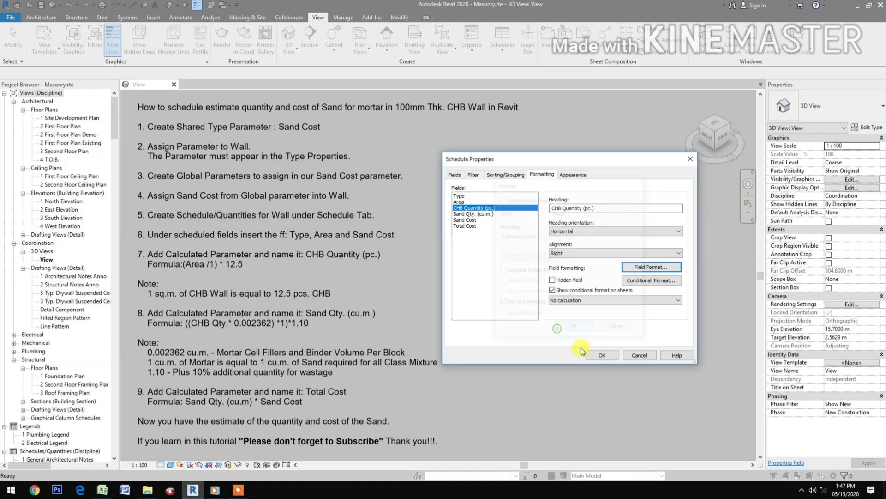
left_click(556, 300)
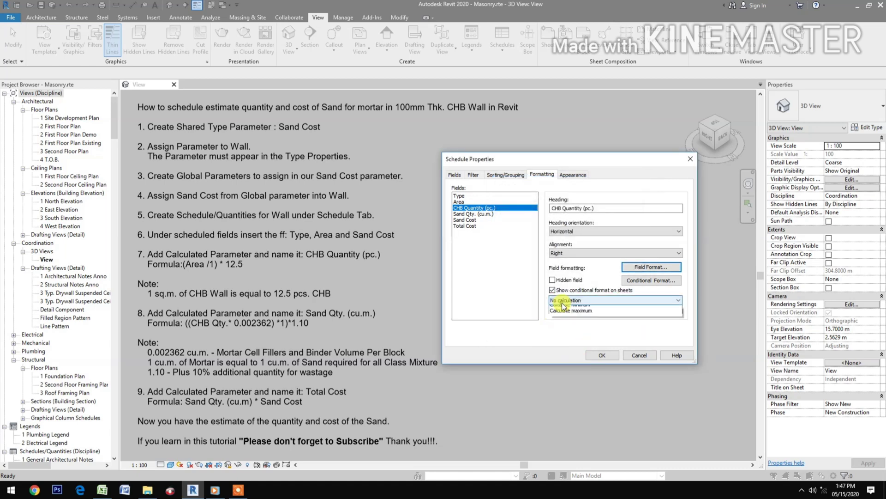
left_click(489, 224)
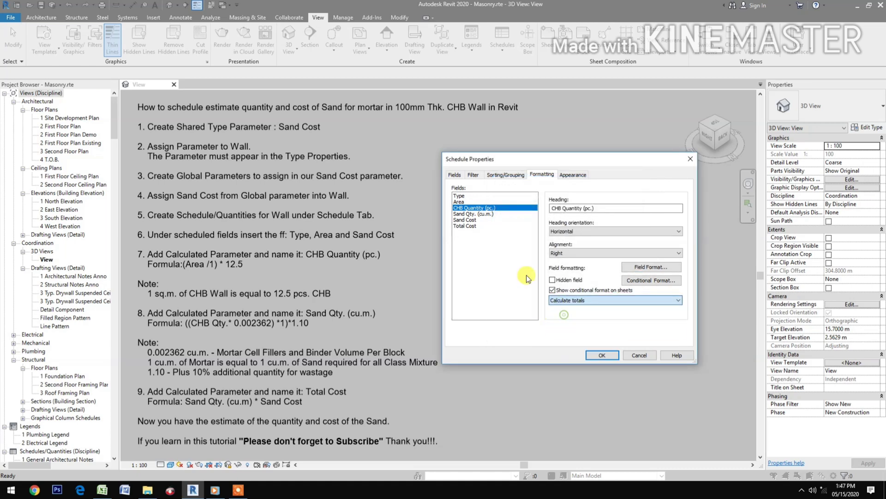
Format the Area field with right alignment, Square meters units, 2 decimal places and Calculate totals.
left_click(459, 202)
left_click(561, 253)
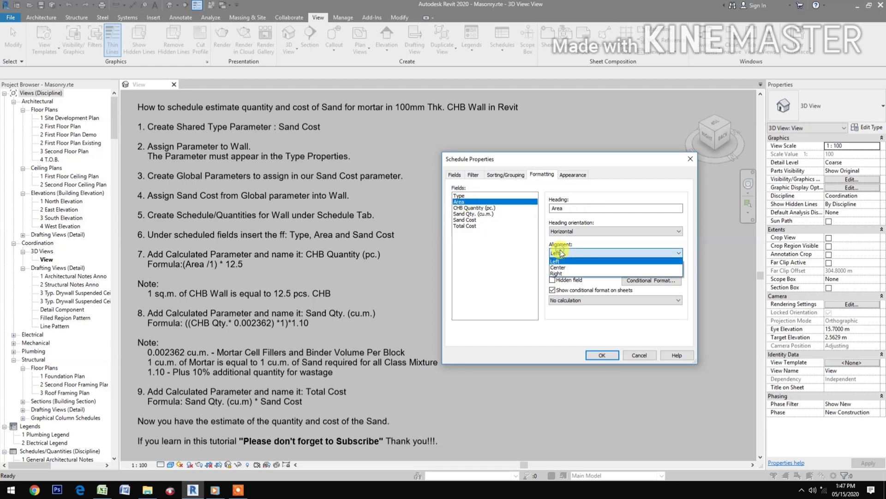
left_click(567, 273)
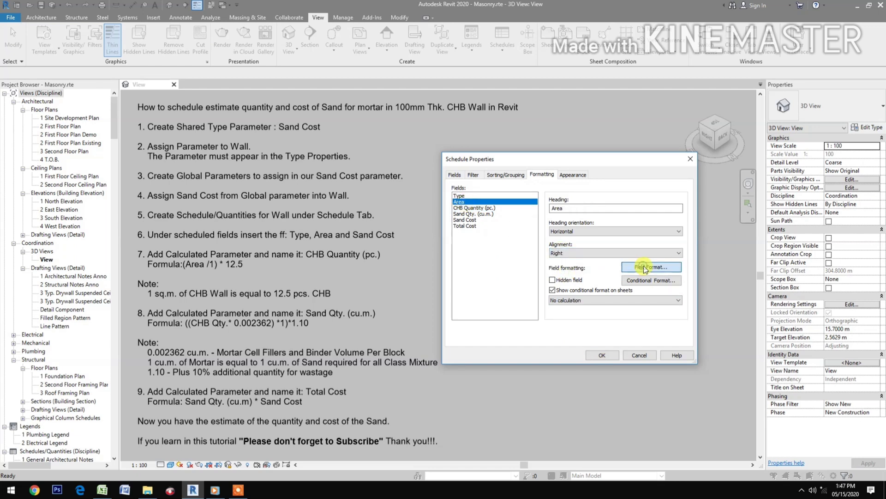
left_click(646, 268)
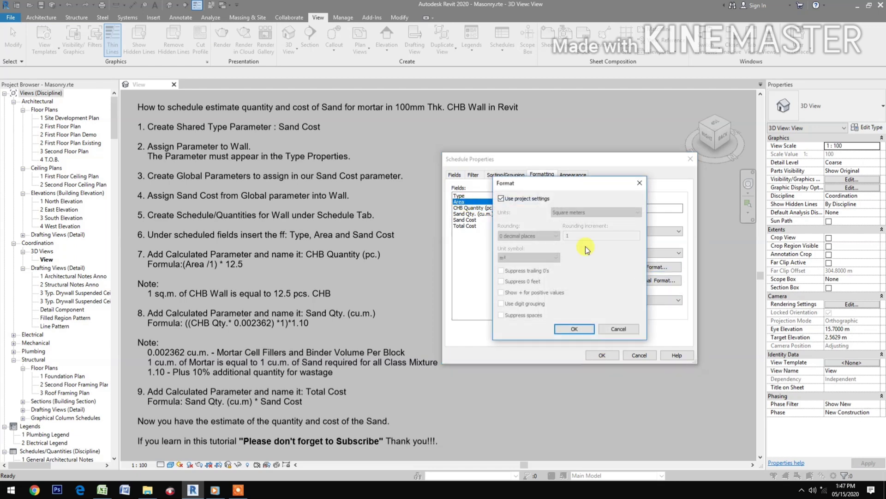
left_click(501, 198)
left_click(514, 236)
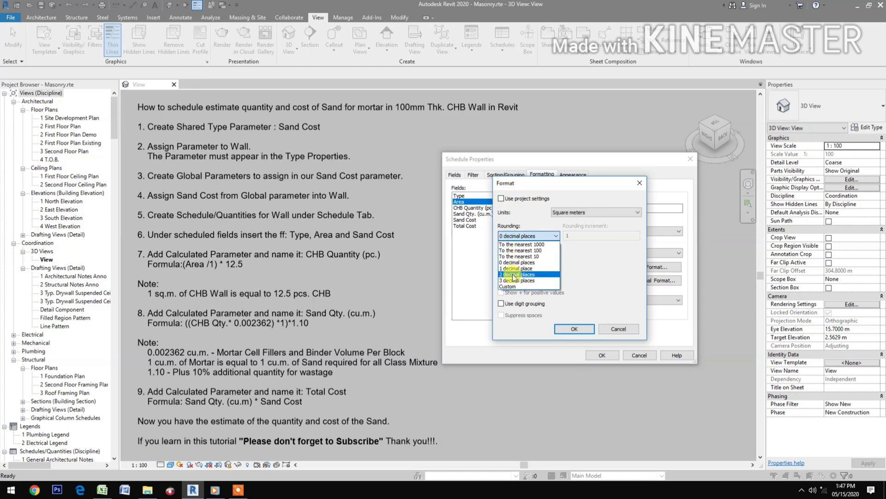
left_click(517, 248)
left_click(566, 329)
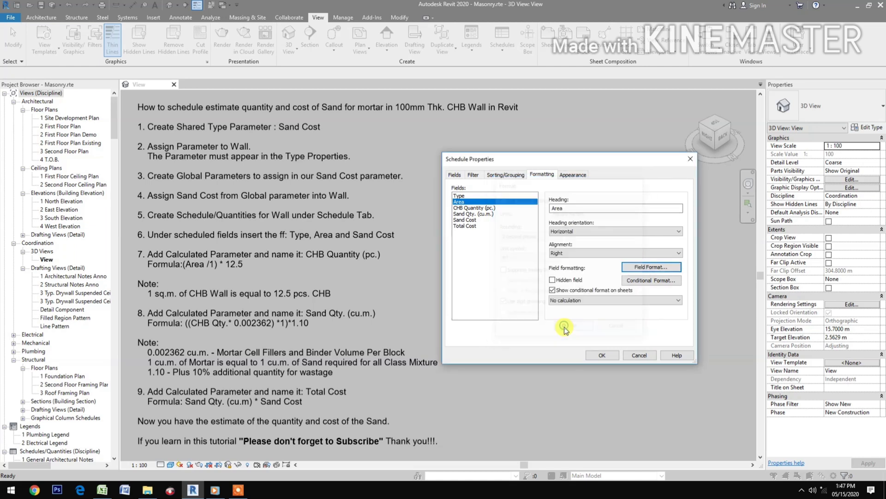
left_click(584, 300)
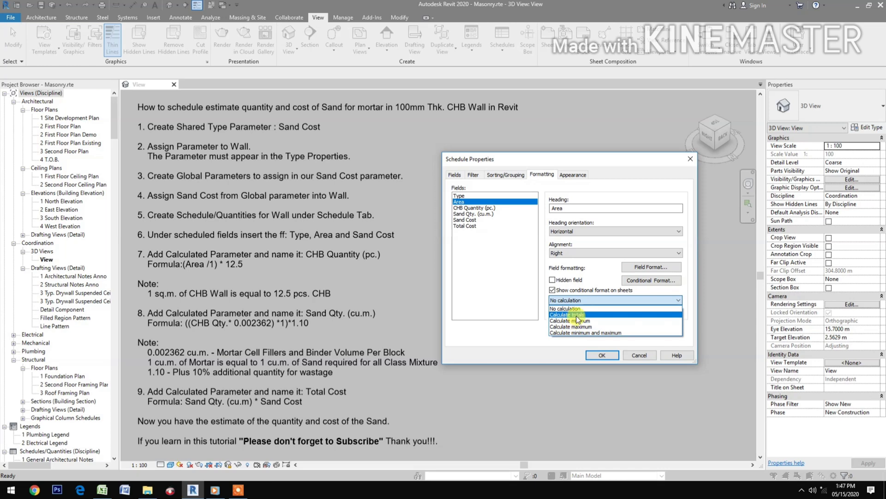
left_click(578, 314)
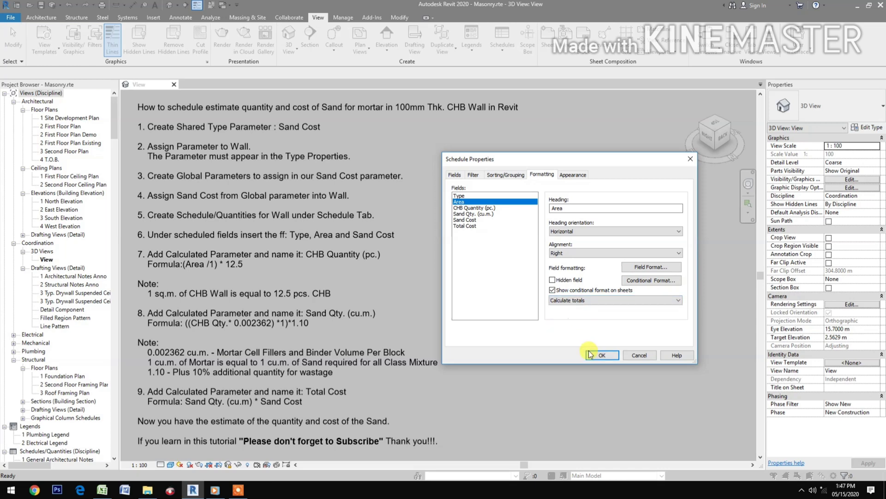
Turn off the blank row before data in the schedule's appearance and generate the wall schedule.
left_click(572, 176)
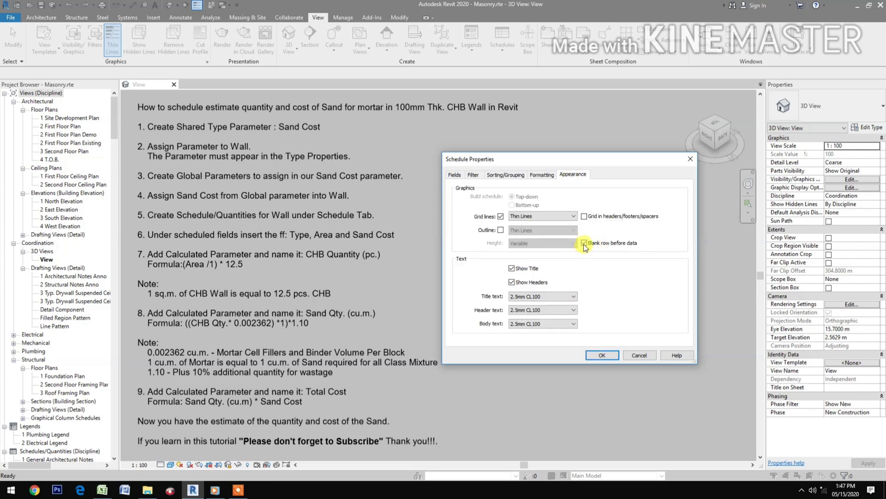
left_click(602, 358)
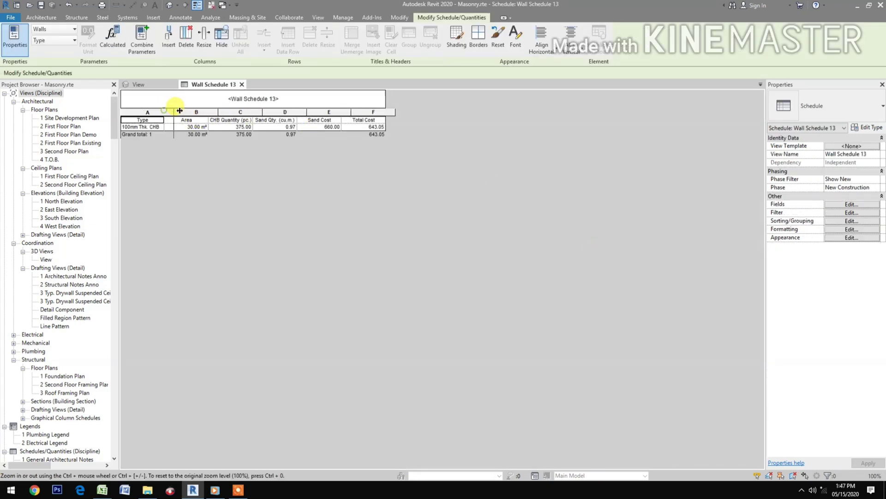
Widen the Type, Area, CHB Quantity (pc.) and Sand Qty. (cu.m.) columns so their contents fit.
double_click(180, 111)
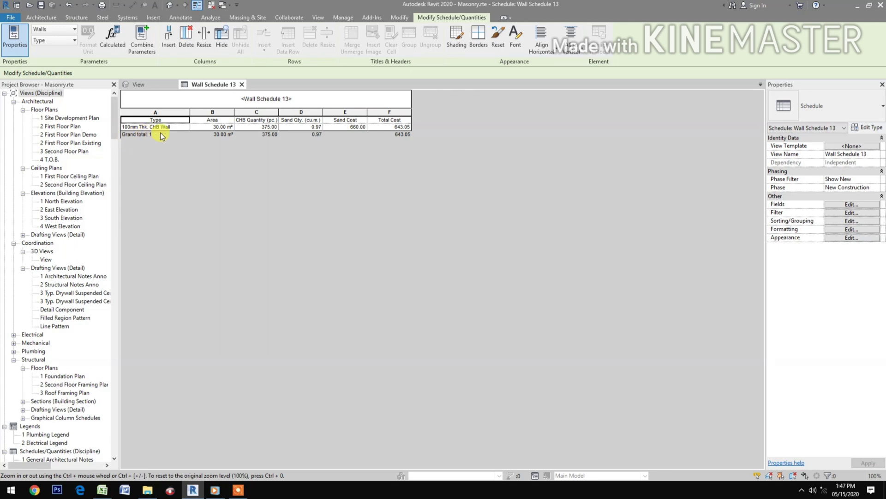
double_click(235, 110)
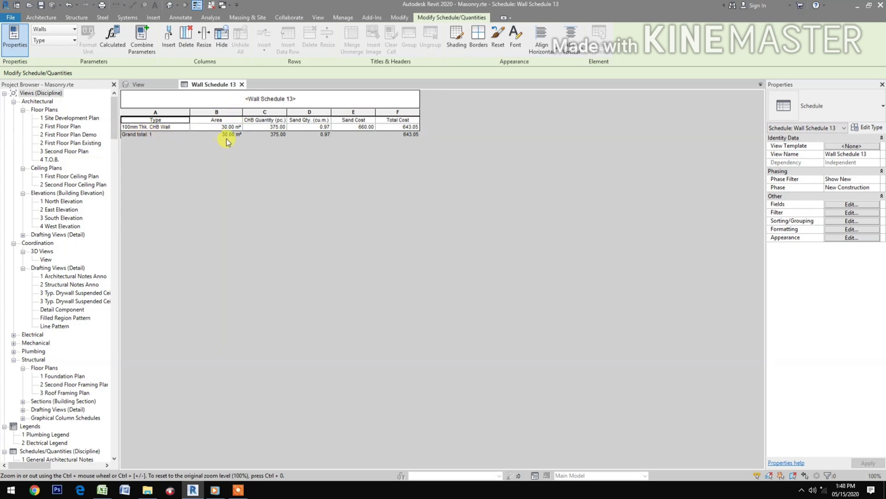
left_click_drag(285, 111, 299, 111)
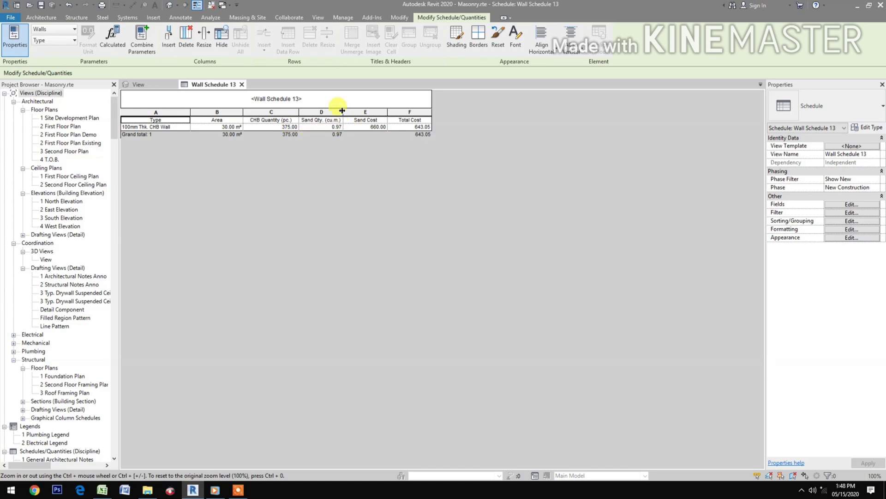
left_click_drag(344, 112, 360, 112)
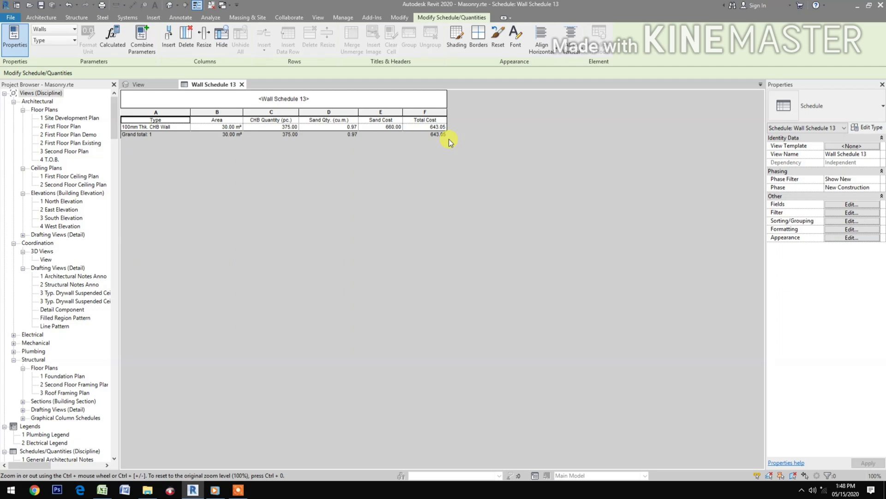
Set the Sand Cost global parameter to 680 and apply it to the project.
left_click(342, 17)
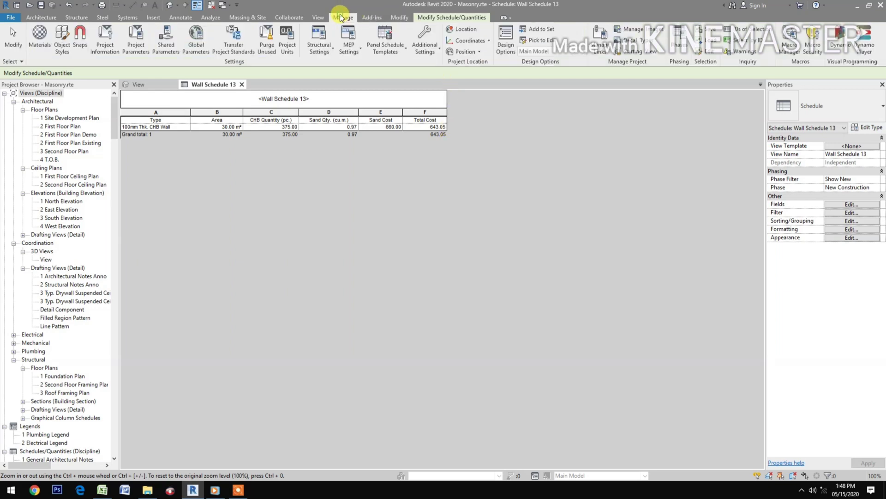
left_click(196, 37)
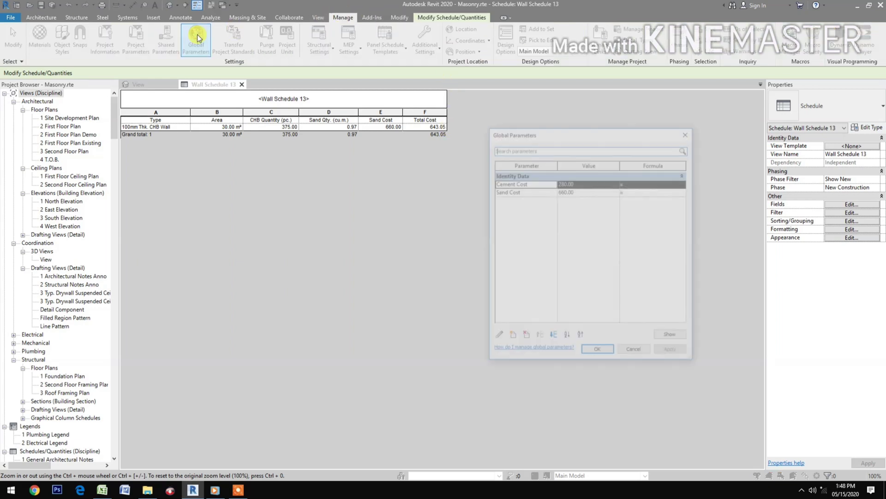
left_click(583, 192)
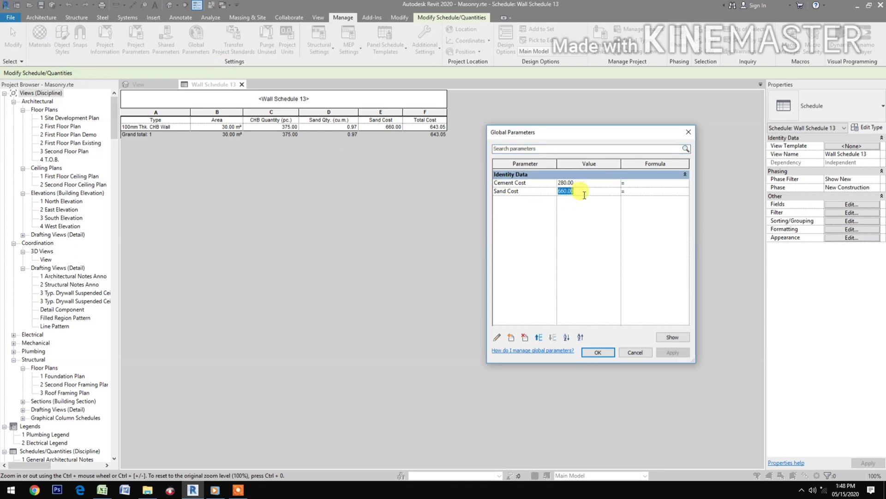
type("680")
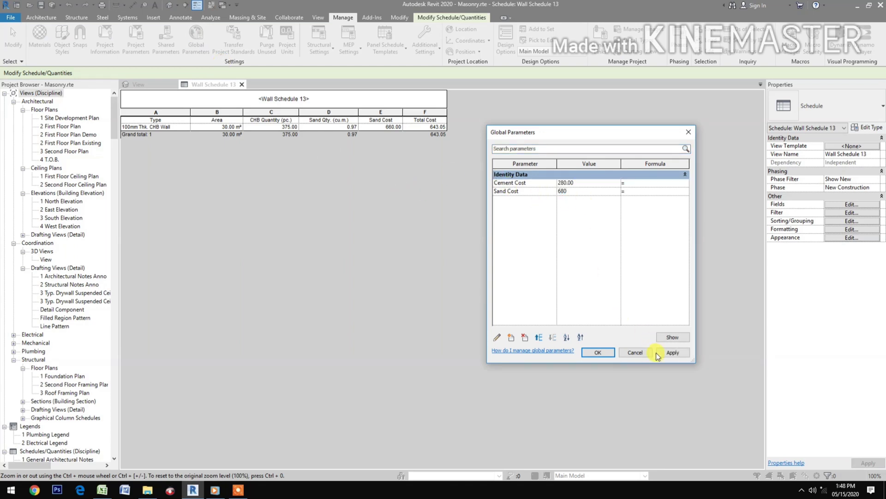
left_click(673, 353)
left_click(598, 353)
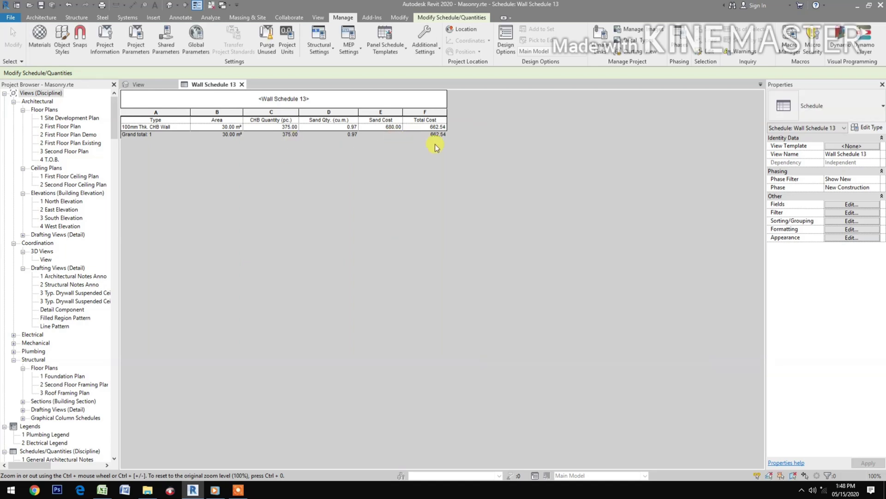